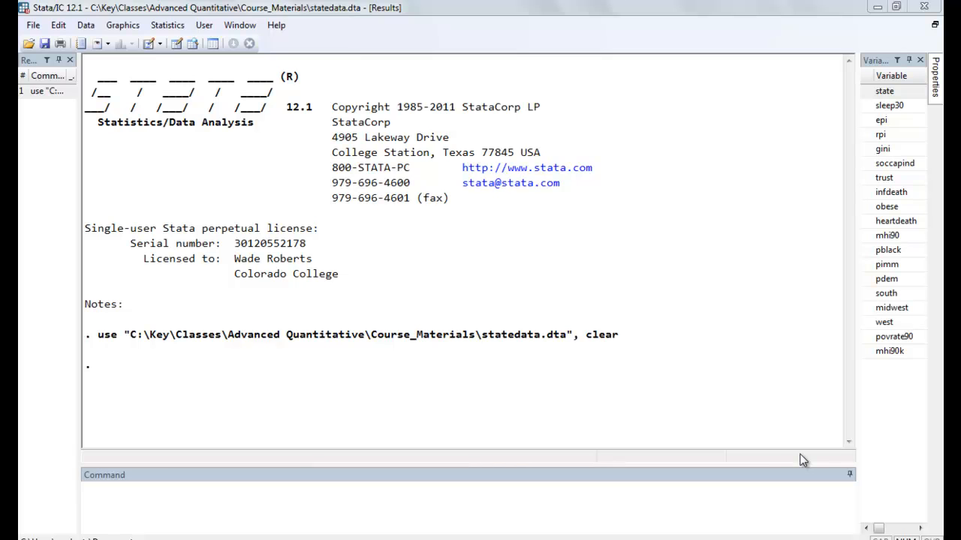
# - Regress soccapind on epi and gini, closing the Windows color scheme prompt that interrupts the command entry
pyautogui.click(617, 507)
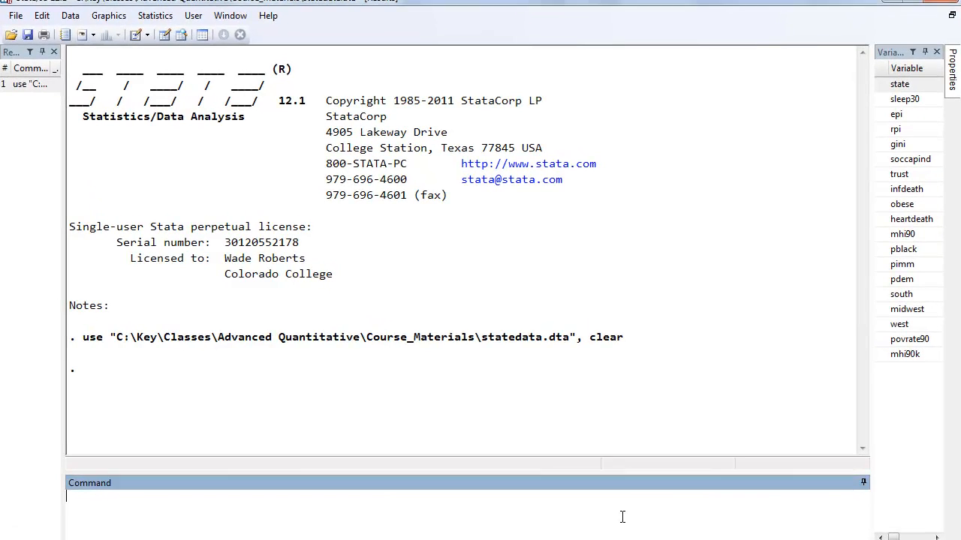
pyautogui.write('regress')
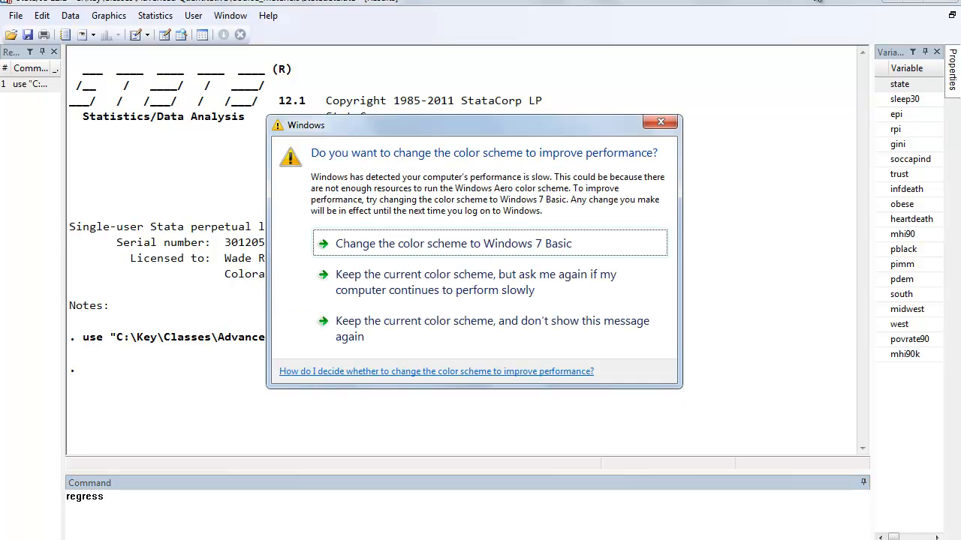
pyautogui.click(661, 121)
pyautogui.click(884, 161)
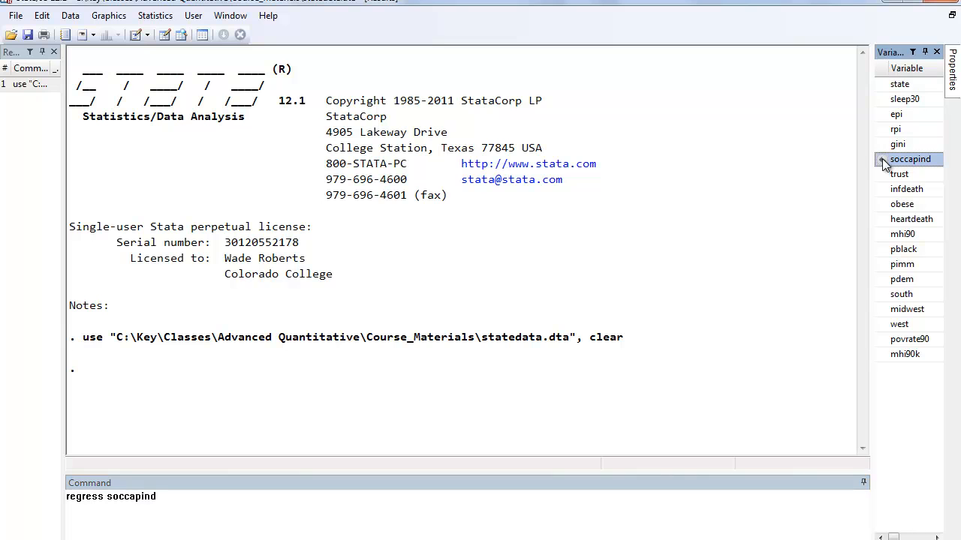
pyautogui.click(884, 118)
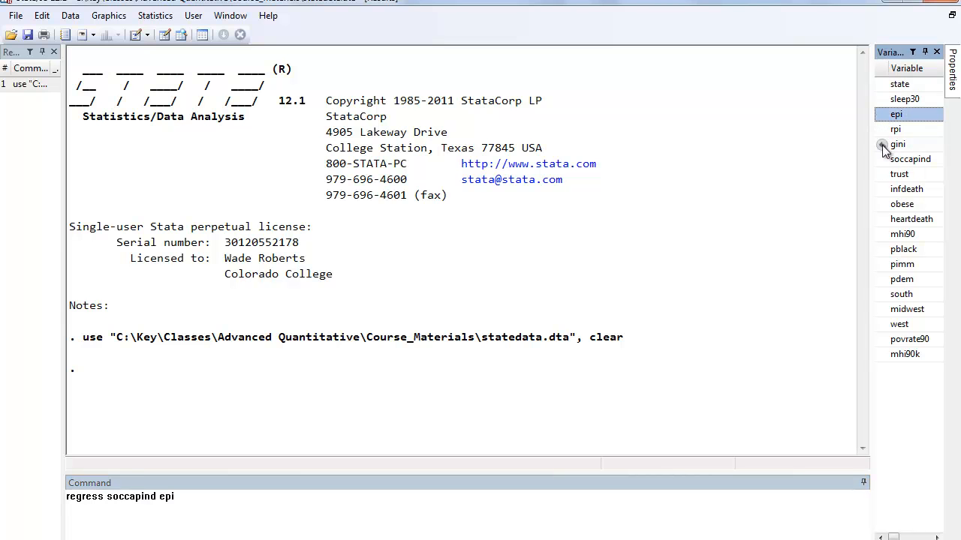
pyautogui.click(884, 146)
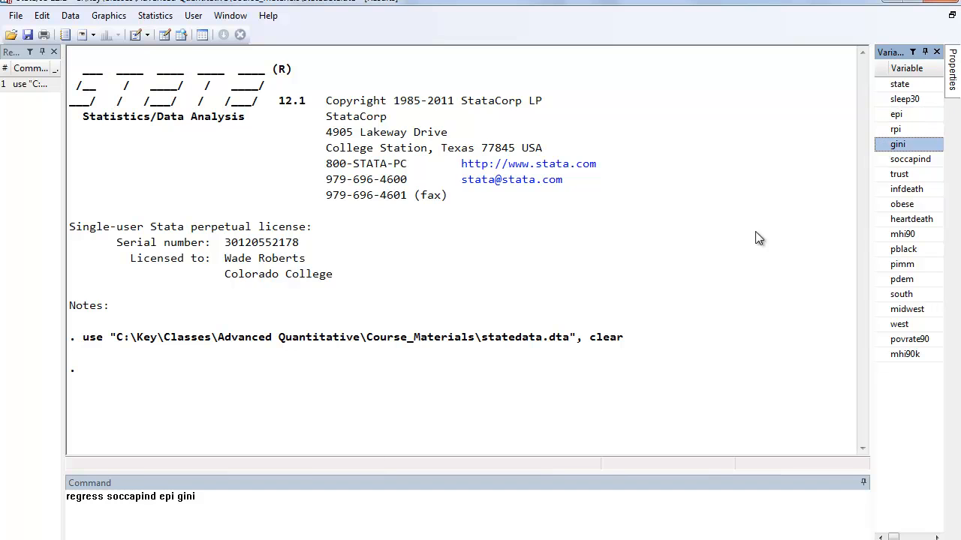
pyautogui.click(229, 500)
pyautogui.press('Return')
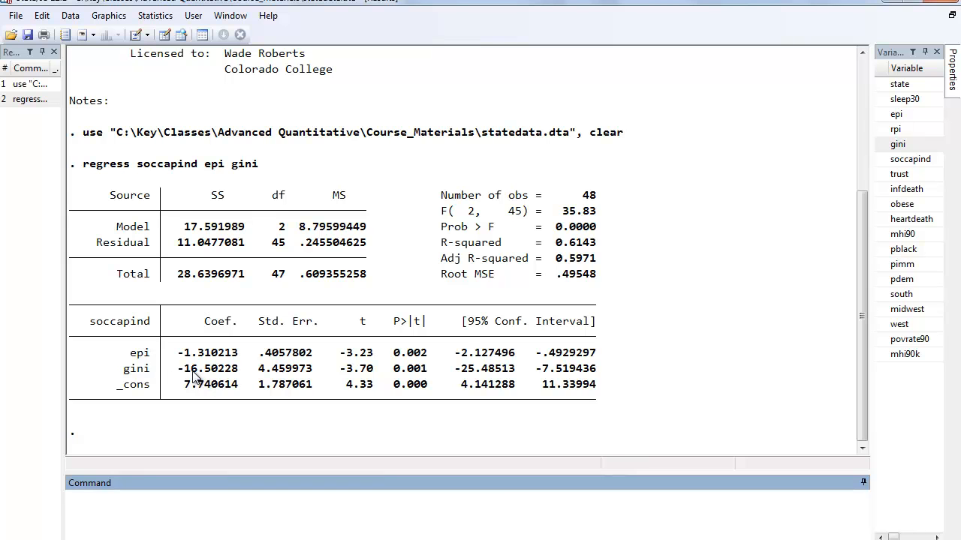
# - Review the regression's R-squared, p-values and coefficients, and rerun the model with the beta option for standardized coefficients
pyautogui.moveTo(569, 242); pyautogui.dragTo(581, 250)
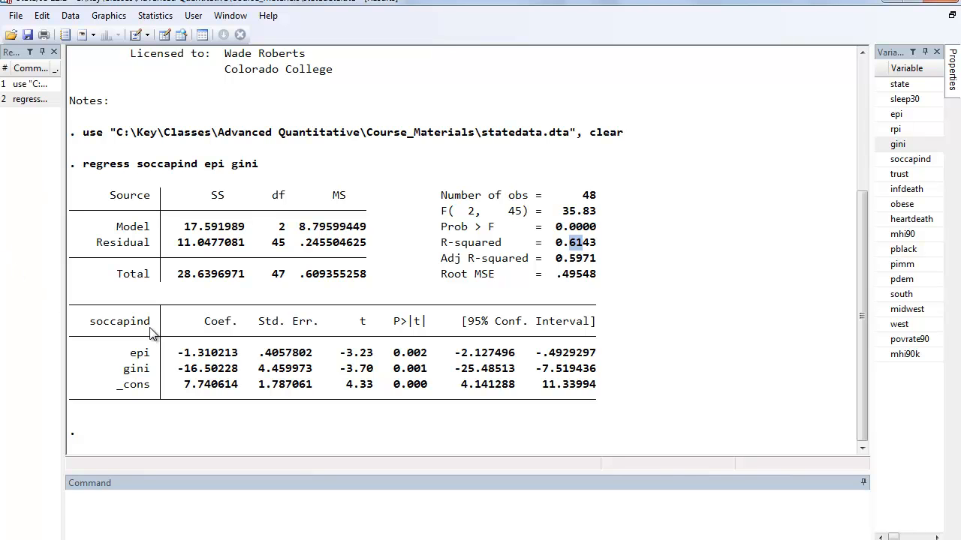
pyautogui.moveTo(389, 352); pyautogui.dragTo(434, 372)
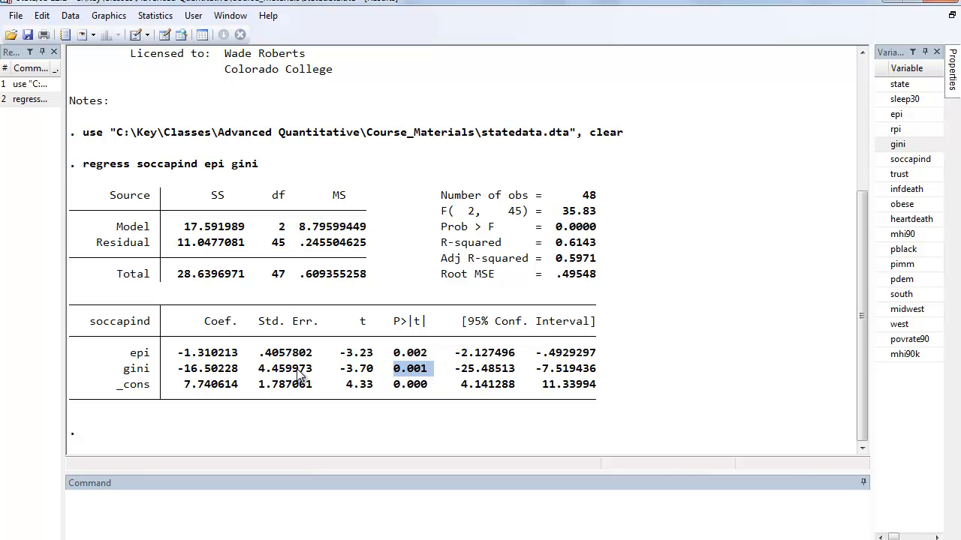
pyautogui.click(180, 369)
pyautogui.moveTo(178, 351); pyautogui.dragTo(211, 368)
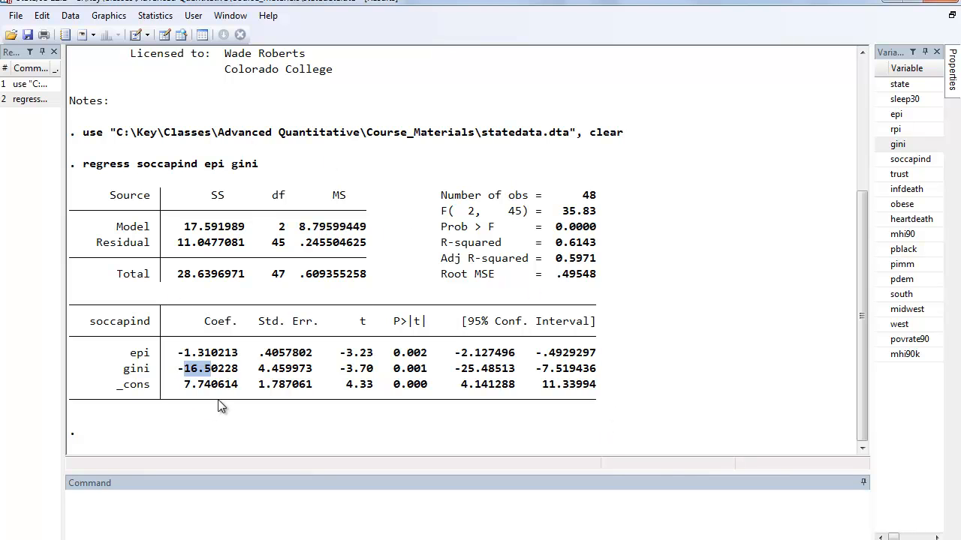
pyautogui.click(30, 99)
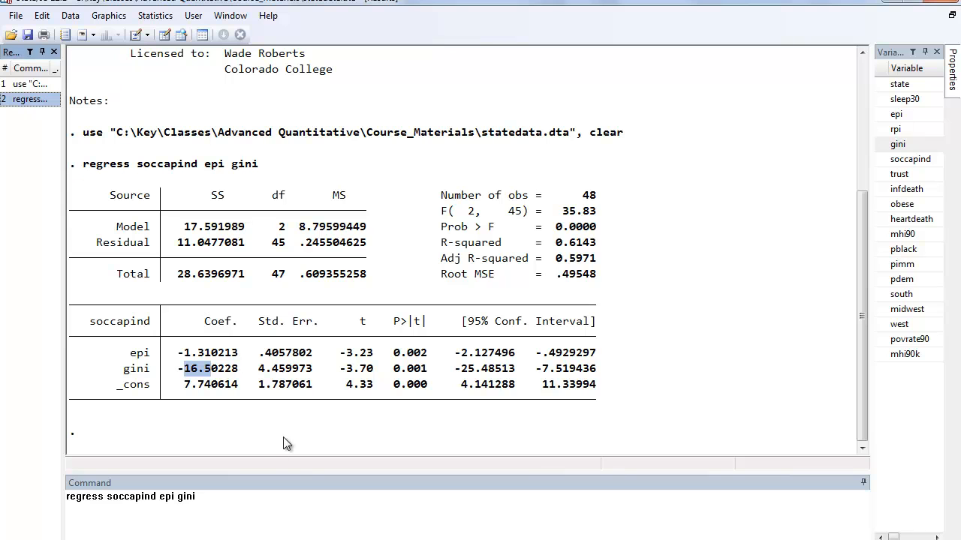
pyautogui.click(237, 503)
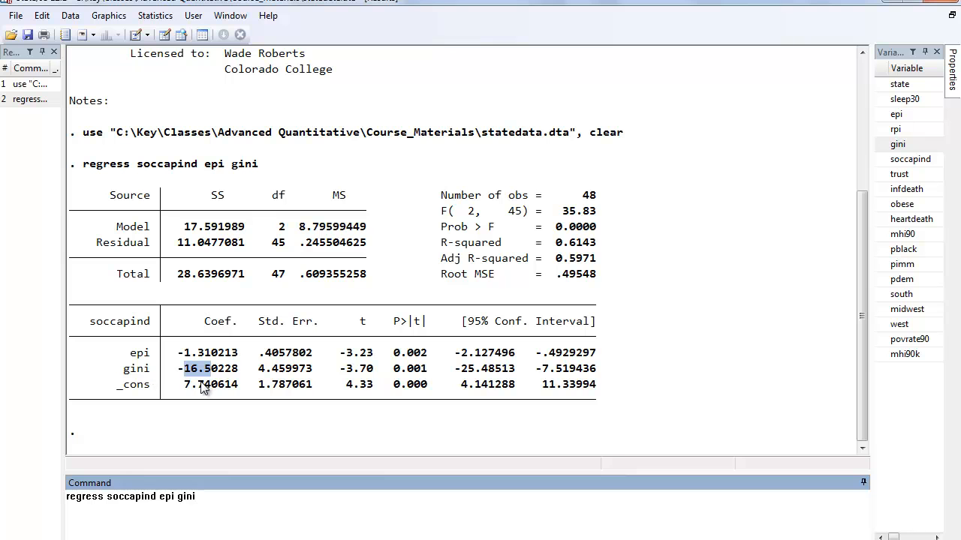
pyautogui.write('beta')
pyautogui.press('Return')
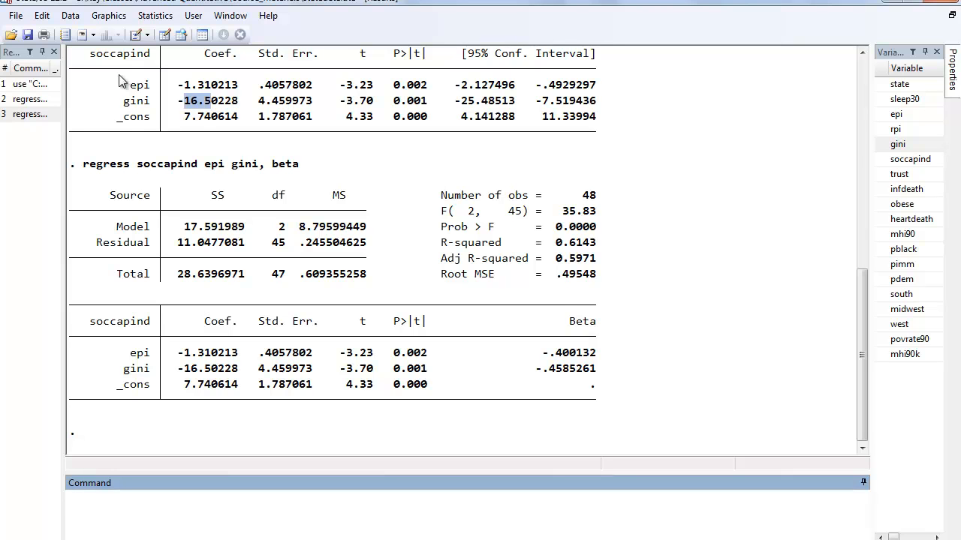
# - Rerun the regression of soccapind on epi and gini without the beta option and review its coefficients and p-values
pyautogui.doubleClick(34, 101)
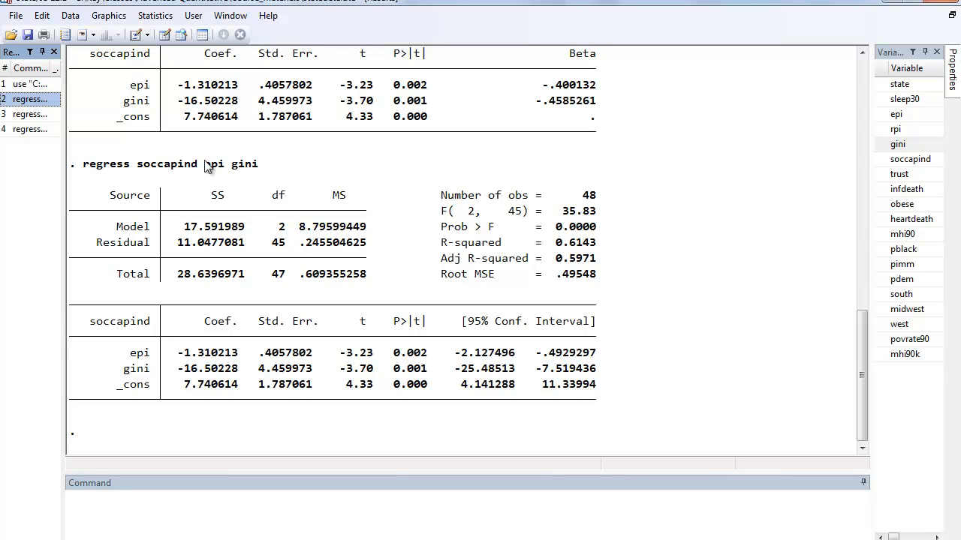
pyautogui.moveTo(394, 352); pyautogui.dragTo(425, 369)
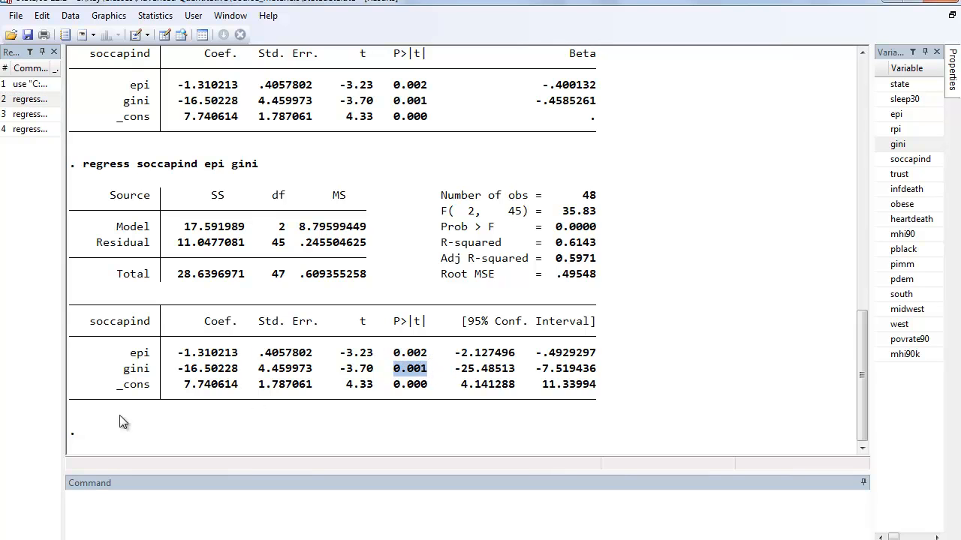
pyautogui.moveTo(178, 353); pyautogui.dragTo(237, 369)
pyautogui.moveTo(393, 353); pyautogui.dragTo(422, 372)
# - Compute the correlation between epi and gini with corr and mark the resulting coefficient
pyautogui.click(343, 504)
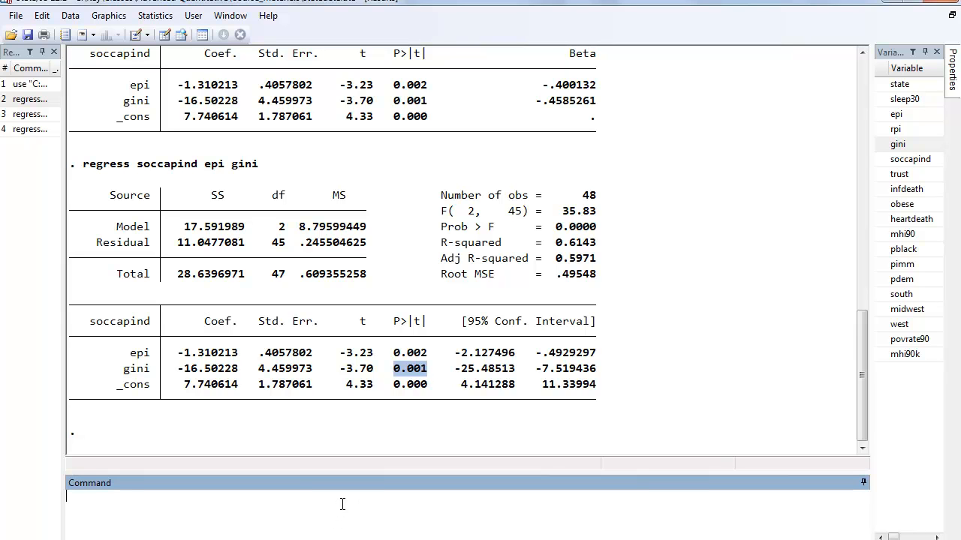
pyautogui.write('corr epi gini')
pyautogui.press('Return')
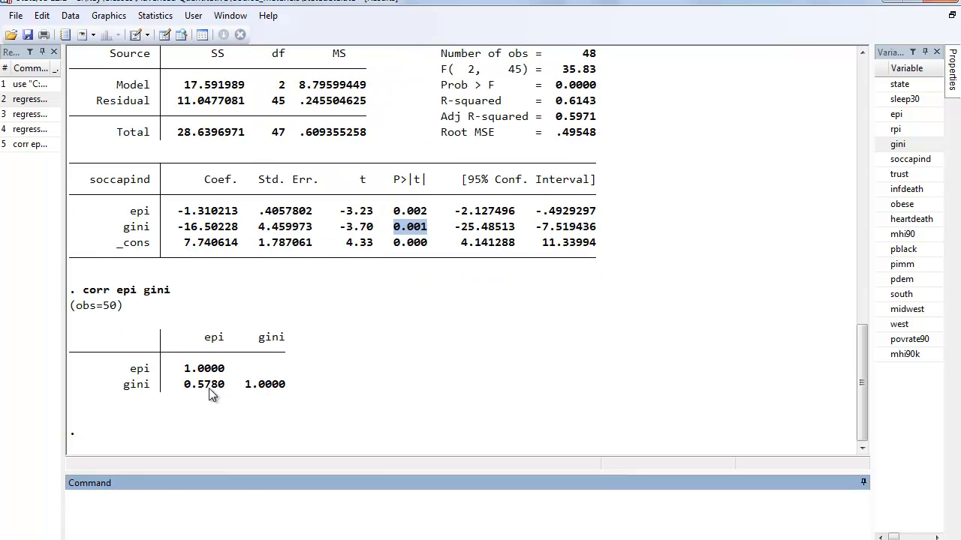
pyautogui.moveTo(225, 385); pyautogui.dragTo(198, 385)
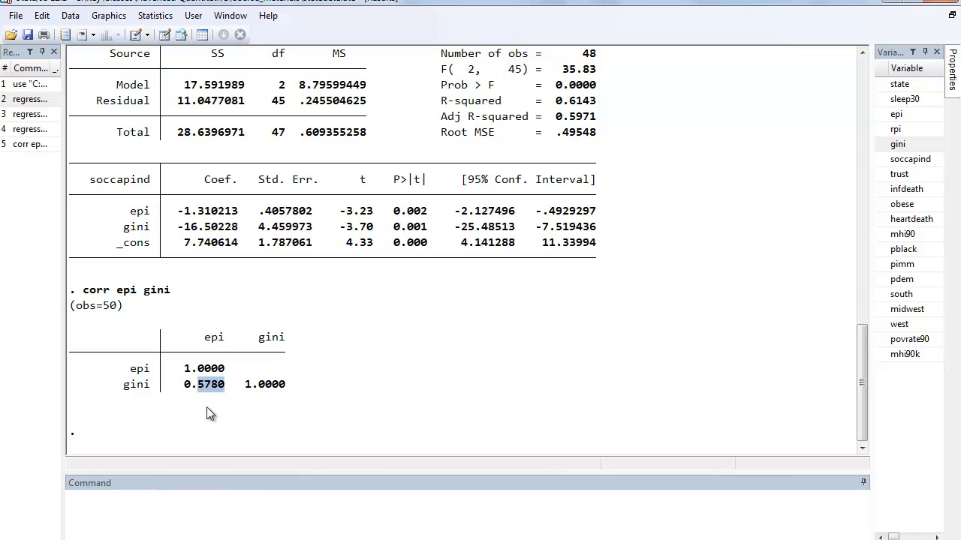
# - Check the regression for multicollinearity with estat vif and examine the VIF values of epi and gini
pyautogui.click(201, 502)
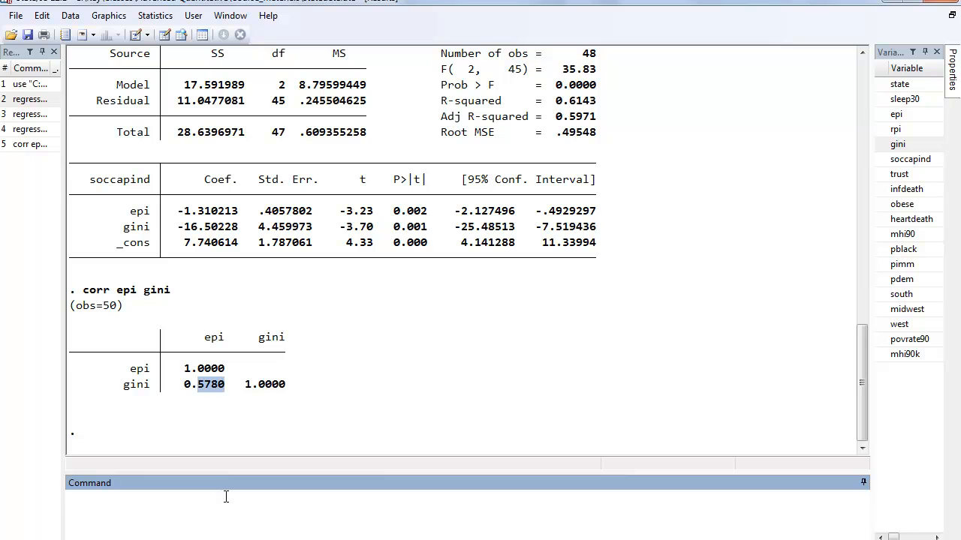
pyautogui.write('estat vif')
pyautogui.press('Return')
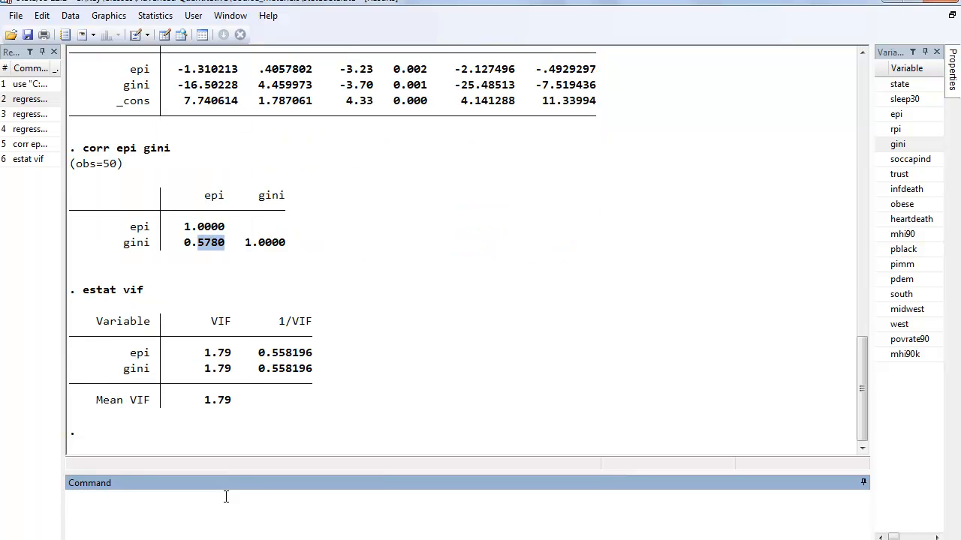
pyautogui.moveTo(208, 359); pyautogui.dragTo(230, 369)
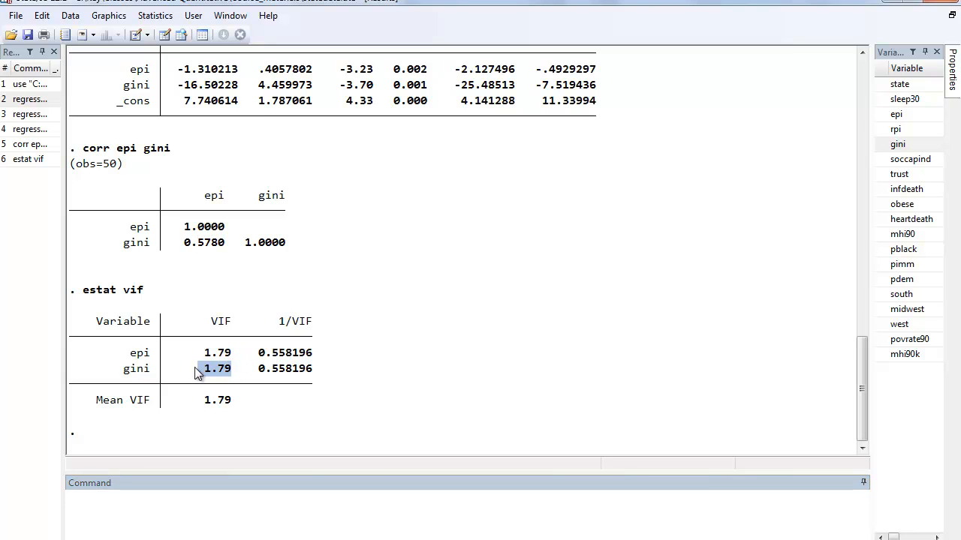
pyautogui.moveTo(203, 356); pyautogui.dragTo(228, 356)
pyautogui.click(218, 362)
pyautogui.moveTo(201, 352); pyautogui.dragTo(224, 366)
# - Keep the current Windows color scheme with the ask-again option, and rerun the earlier regression of soccapind on epi and gini
pyautogui.click(169, 505)
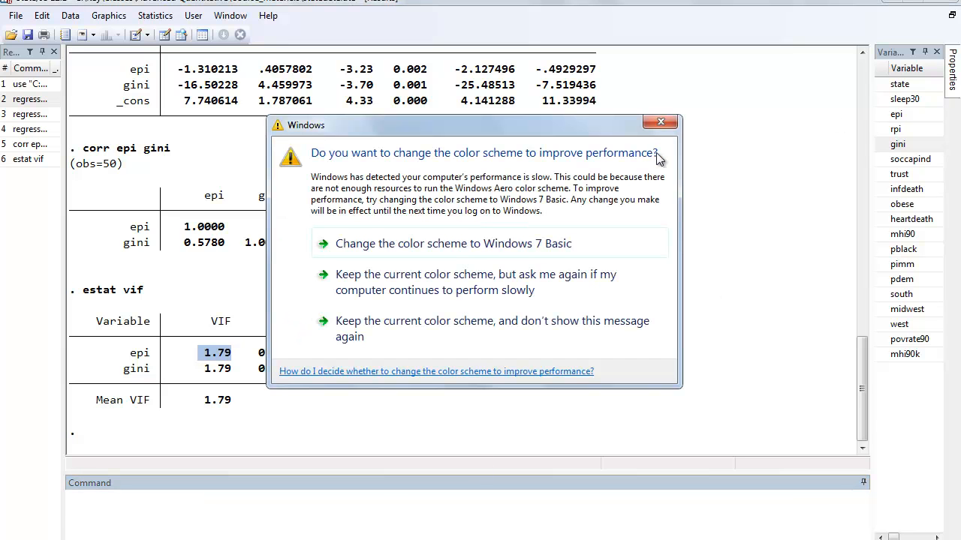
pyautogui.click(524, 284)
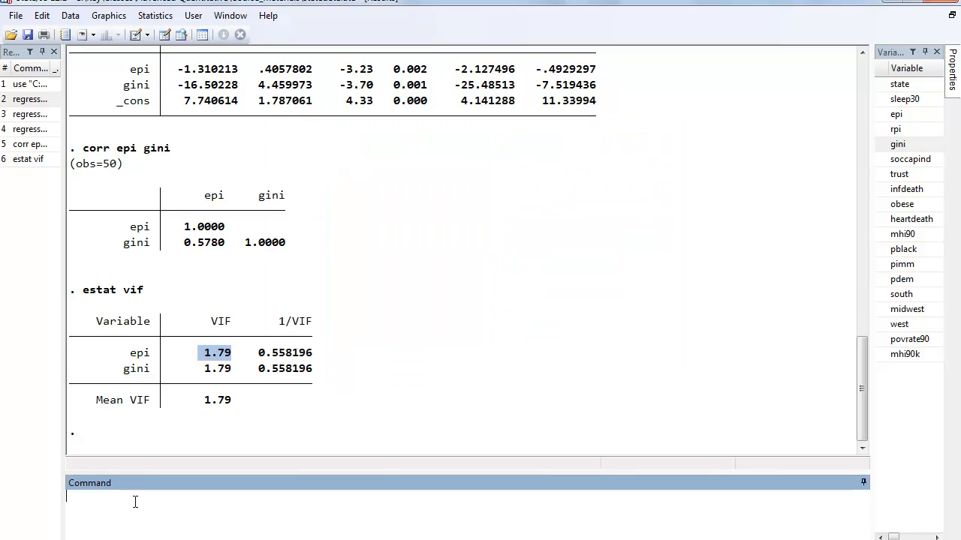
pyautogui.click(36, 132)
pyautogui.press('Return')
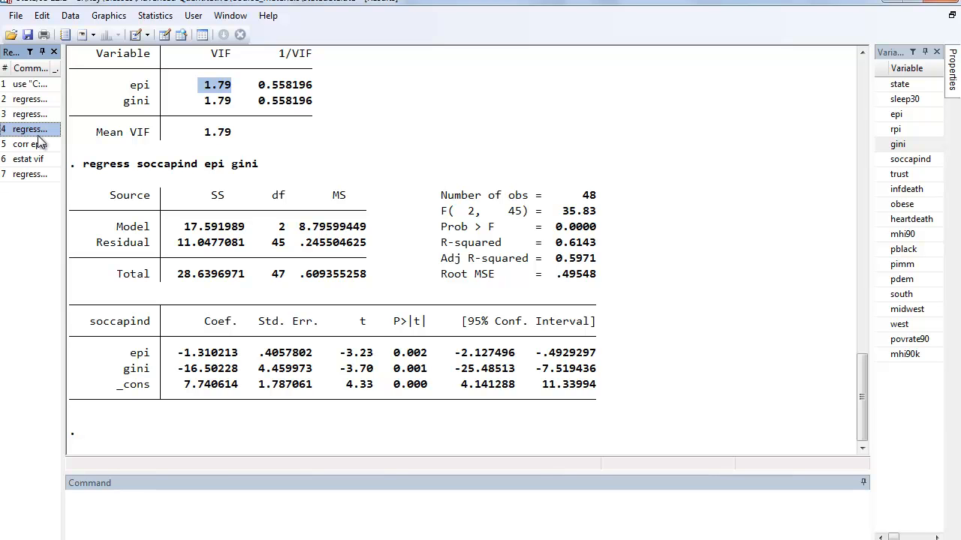
# - Save the regression's fitted values in a new variable named yhat using predict
pyautogui.click(120, 494)
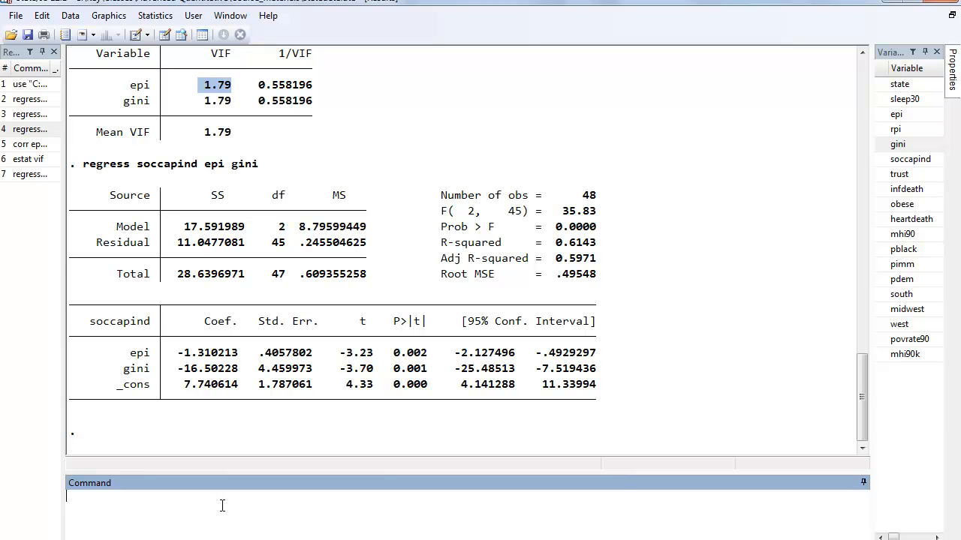
pyautogui.write('predict ')
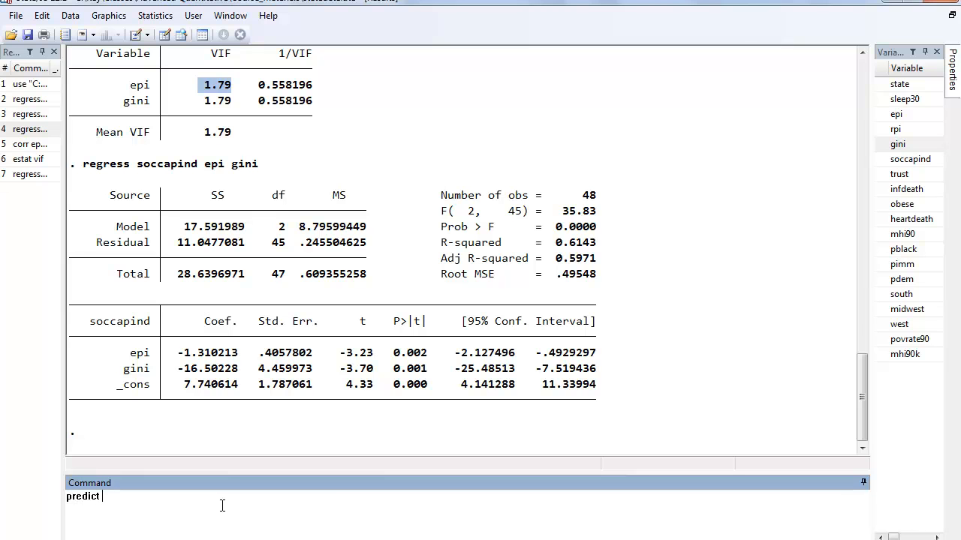
pyautogui.write('yhat')
pyautogui.press('Return')
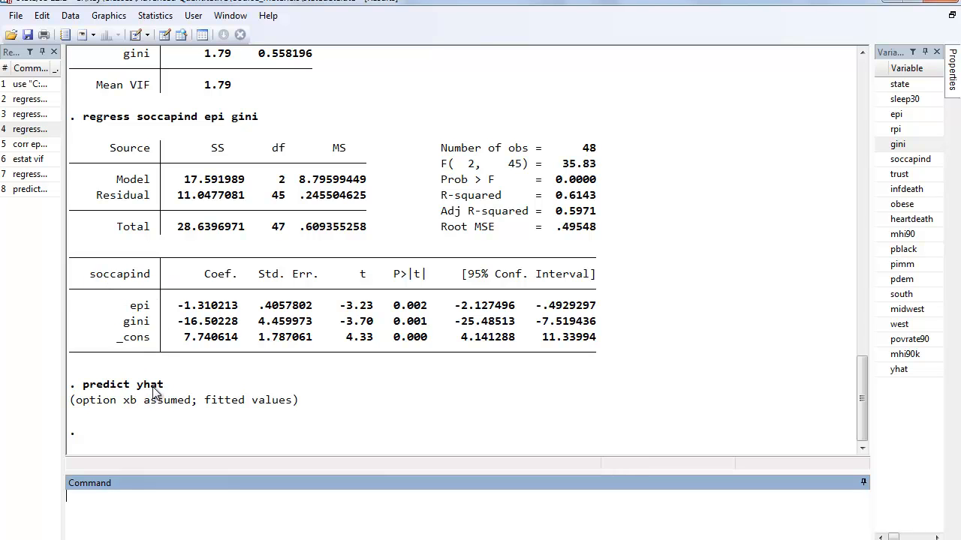
# - Save the regression's residuals in a new variable named residual using predict with the resid option
pyautogui.moveTo(903, 379)
pyautogui.write('predict residual, resid')
pyautogui.moveTo(100, 497); pyautogui.dragTo(184, 502)
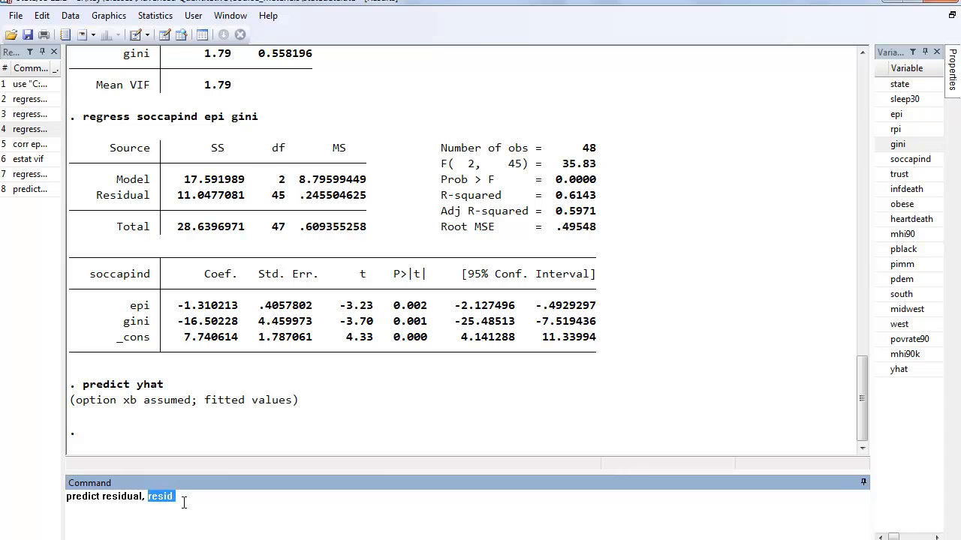
pyautogui.click(191, 500)
pyautogui.press('Return')
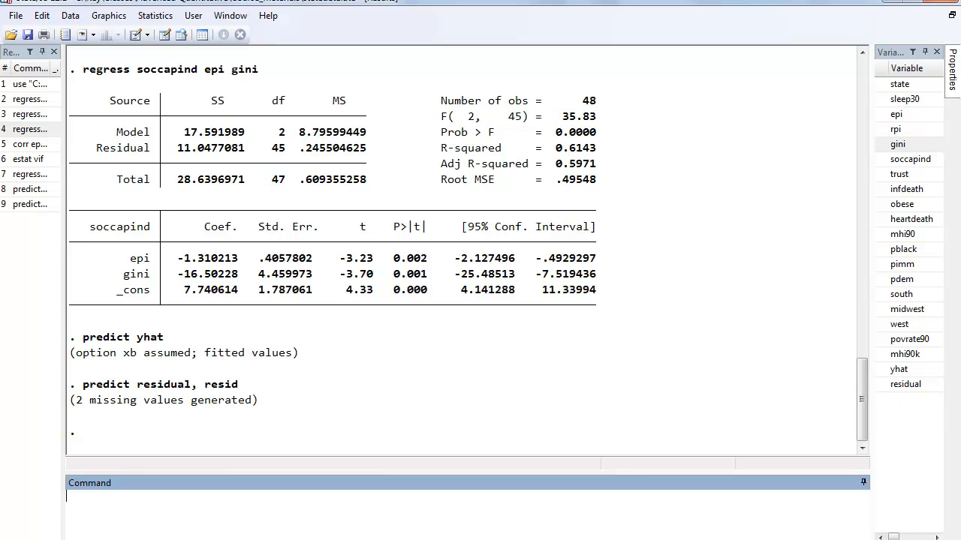
# - Save the standardized residuals in a new variable named rstandard using predict with the rstandard option
pyautogui.write('predict rstandard, rstandard')
pyautogui.moveTo(160, 499); pyautogui.dragTo(213, 497)
pyautogui.click(213, 497)
pyautogui.press('Return')
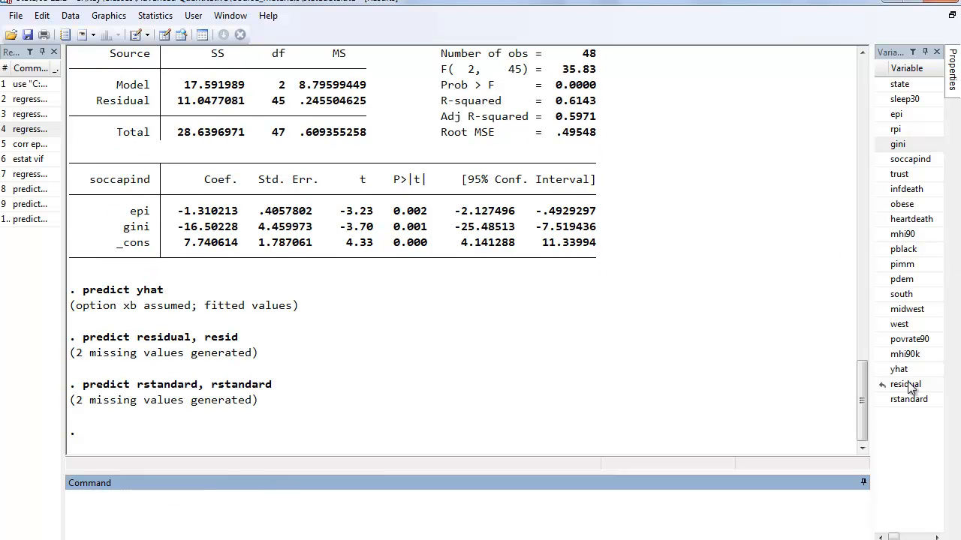
# - Browse the dataset to examine the yhat, residual and rstandard columns, and close the data browser
pyautogui.click(185, 35)
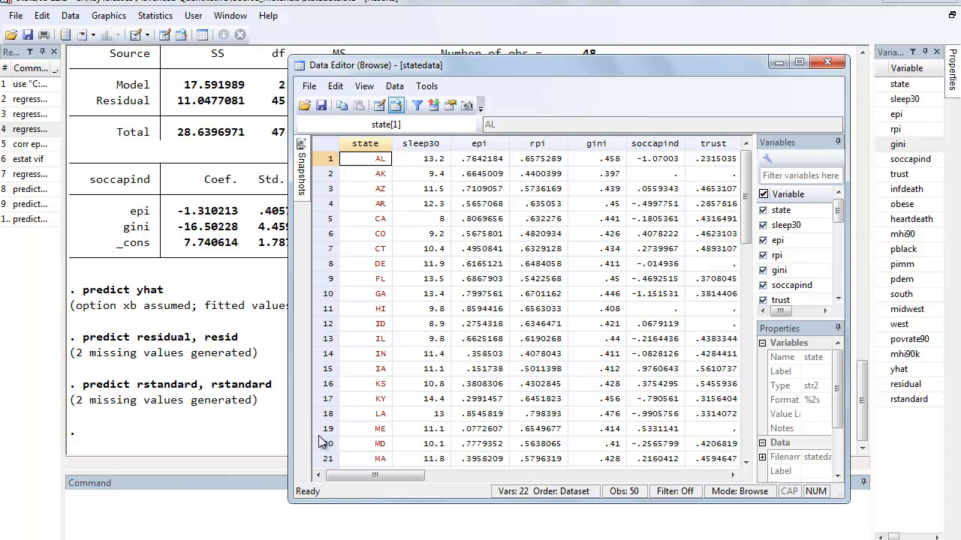
pyautogui.moveTo(367, 476); pyautogui.dragTo(627, 480)
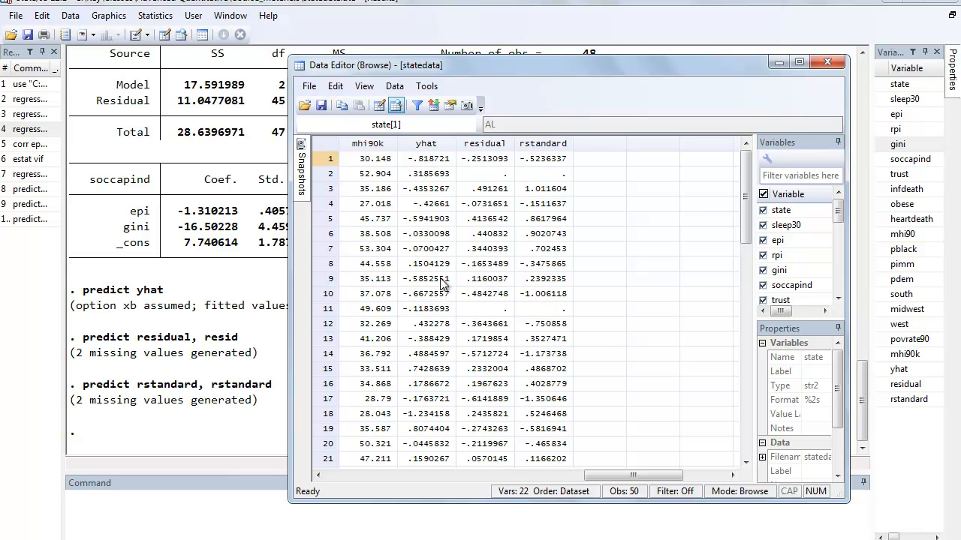
pyautogui.click(499, 161)
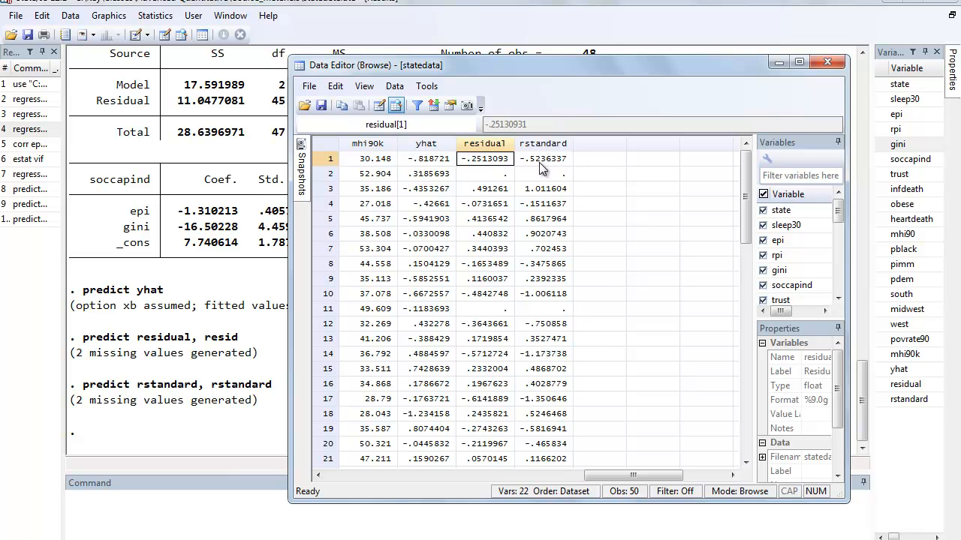
pyautogui.click(829, 63)
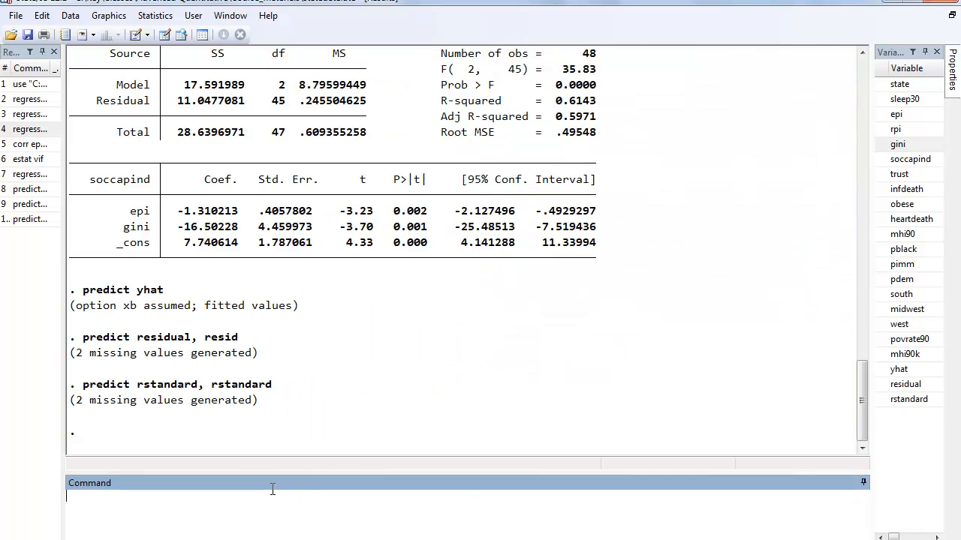
# - List state, soccapind, yhat, residual and rstandard for observations meeting abs(rstandard)>1.96 & rstandard<
pyautogui.write('list state soccapind ')
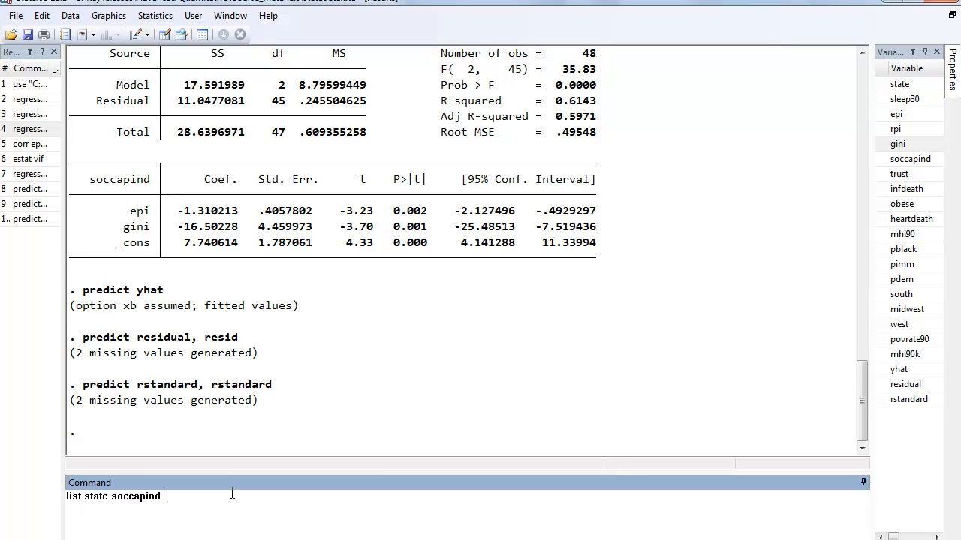
pyautogui.write('yhat residual,')
pyautogui.write('standard if')
pyautogui.write('abs(rstandard)')
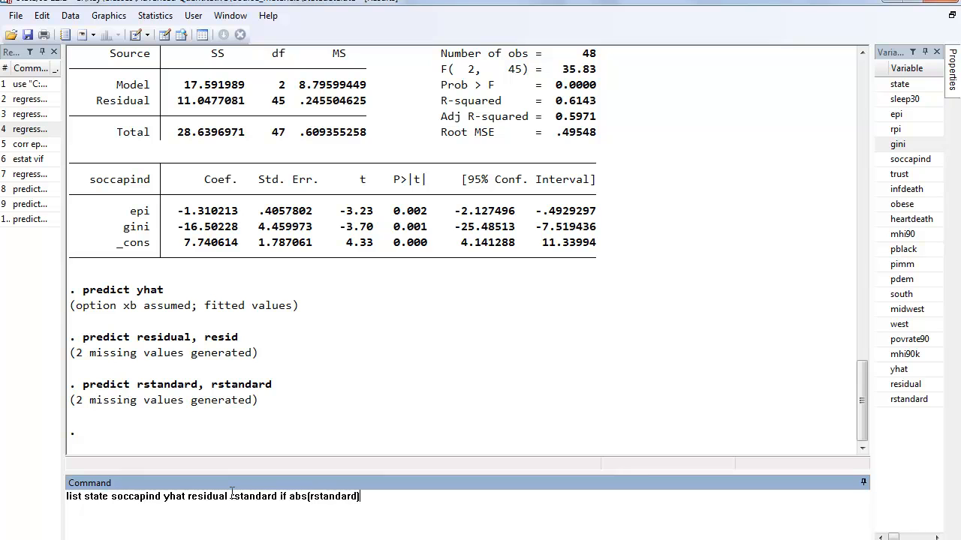
pyautogui.write('<')
pyautogui.press('BackSpace')
pyautogui.write('>1.96')
pyautogui.write('& rstandard<.')
pyautogui.press('Return')
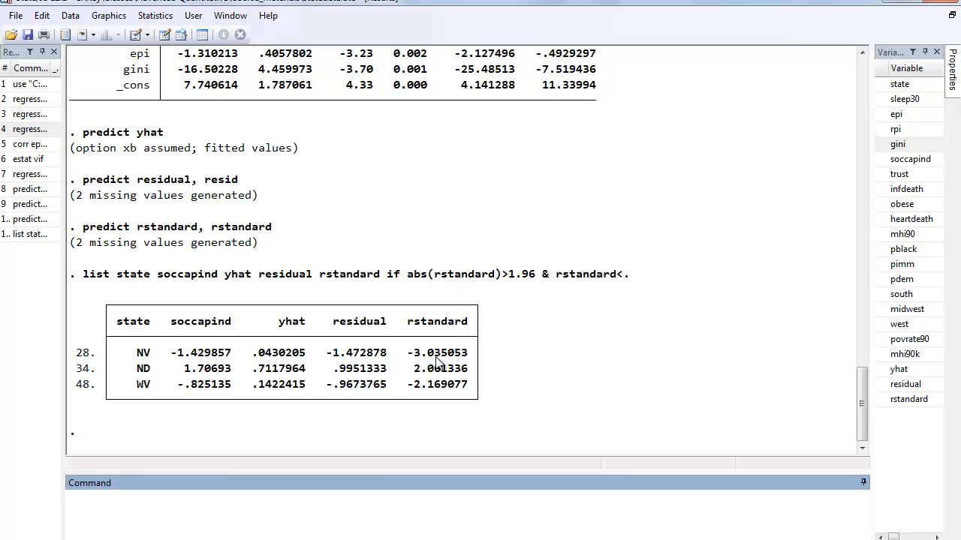
# - Save Cook's distance for the regression in a new variable named cooksd using predict with the cooksd option
pyautogui.moveTo(503, 275); pyautogui.dragTo(533, 278)
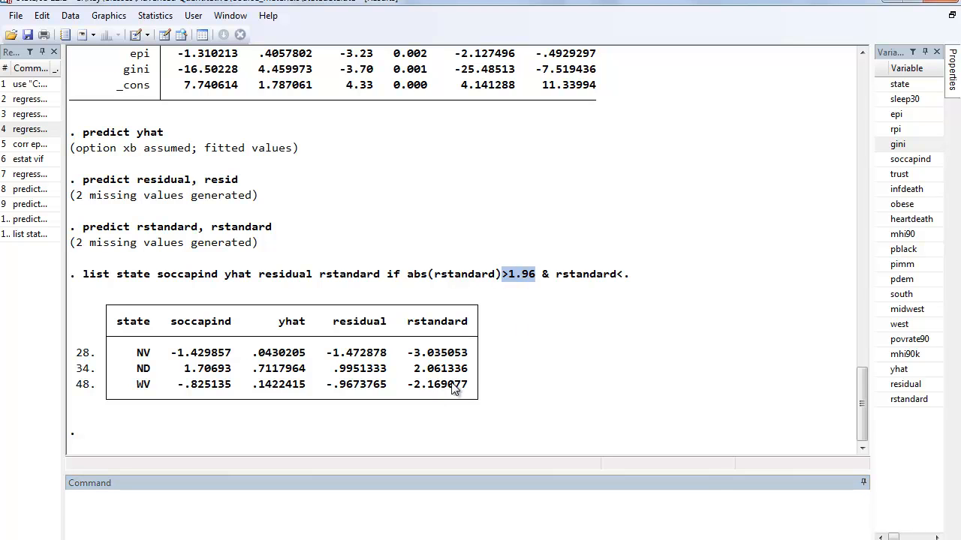
pyautogui.click(429, 497)
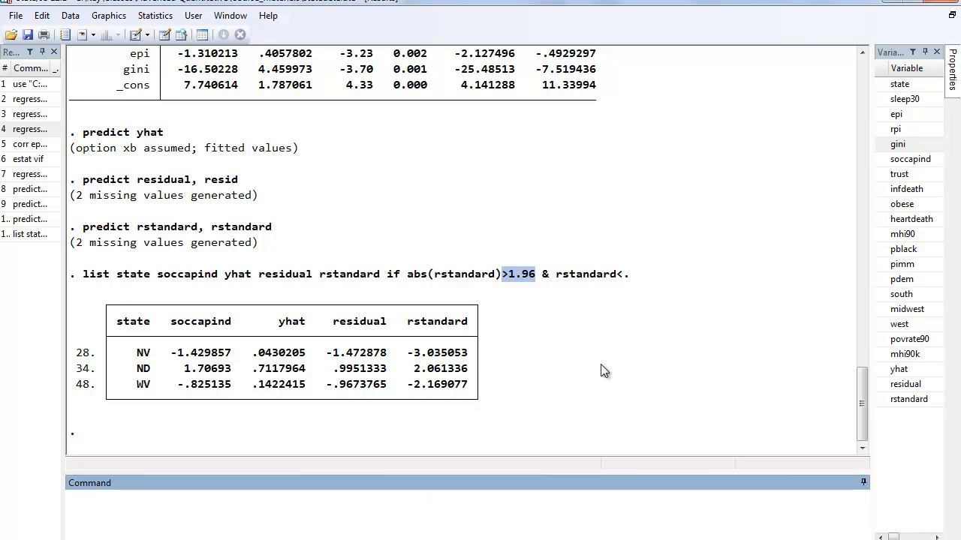
pyautogui.write('predict cooksd, cooksd')
pyautogui.press('Return')
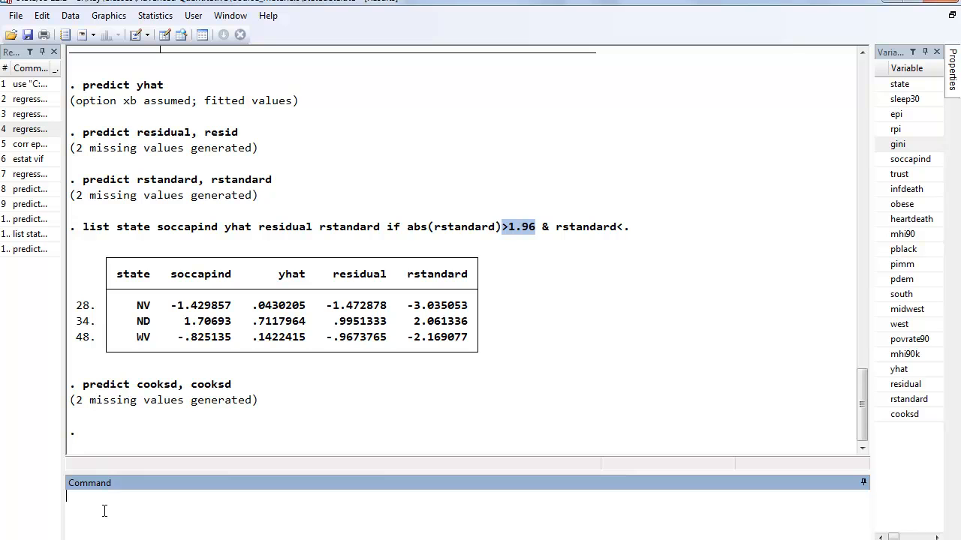
# - List state and cooksd for the observations meeting cooksd>4/48, taking 48 from the regression's number of observations
pyautogui.write('list state cooksd if cooksd>4/')
pyautogui.moveTo(859, 399); pyautogui.dragTo(861, 347)
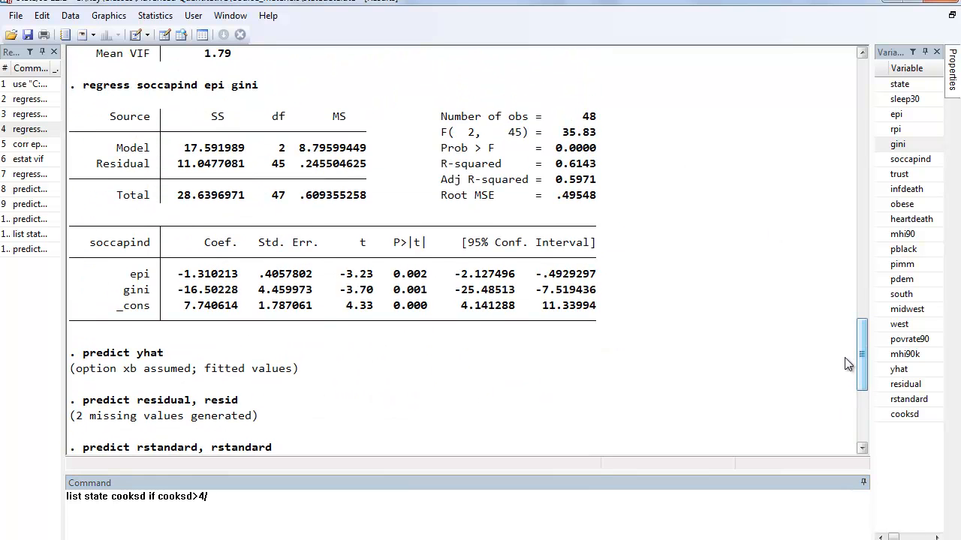
pyautogui.moveTo(576, 120); pyautogui.dragTo(597, 122)
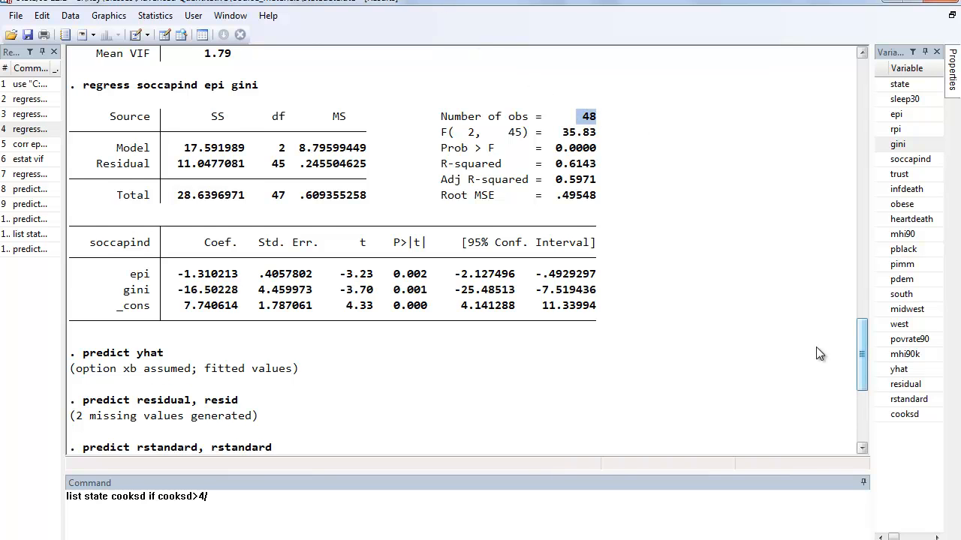
pyautogui.scroll(-6, 867, 364)
pyautogui.click(224, 499)
pyautogui.write('48')
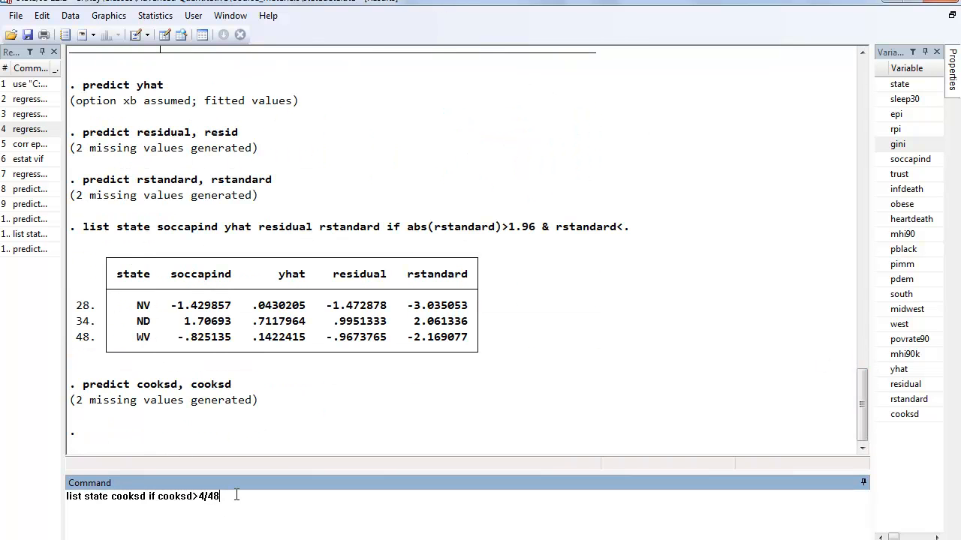
pyautogui.press('Return')
# - Calculate the Cook's distance cutoff by displaying 4/48
pyautogui.write('dip')
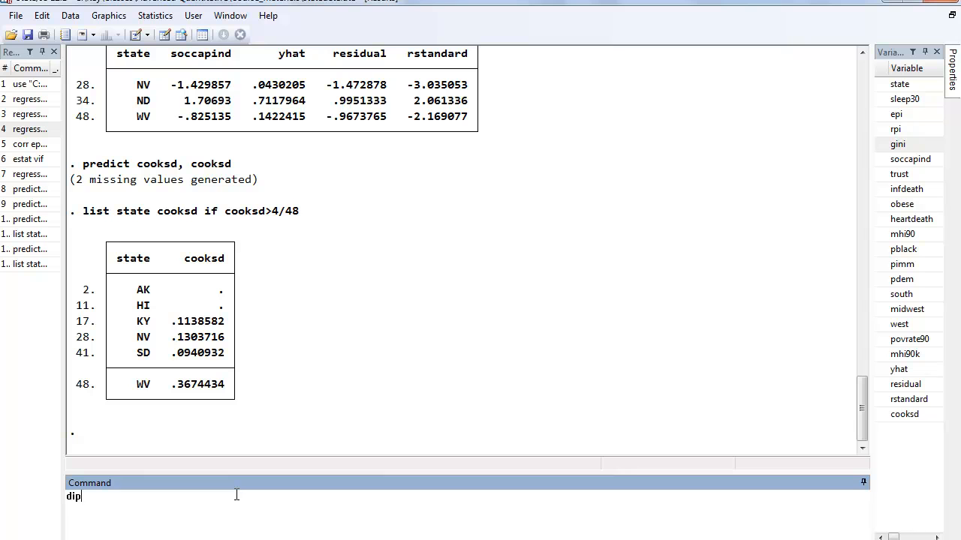
pyautogui.write('play 4/48')
pyautogui.press('Return')
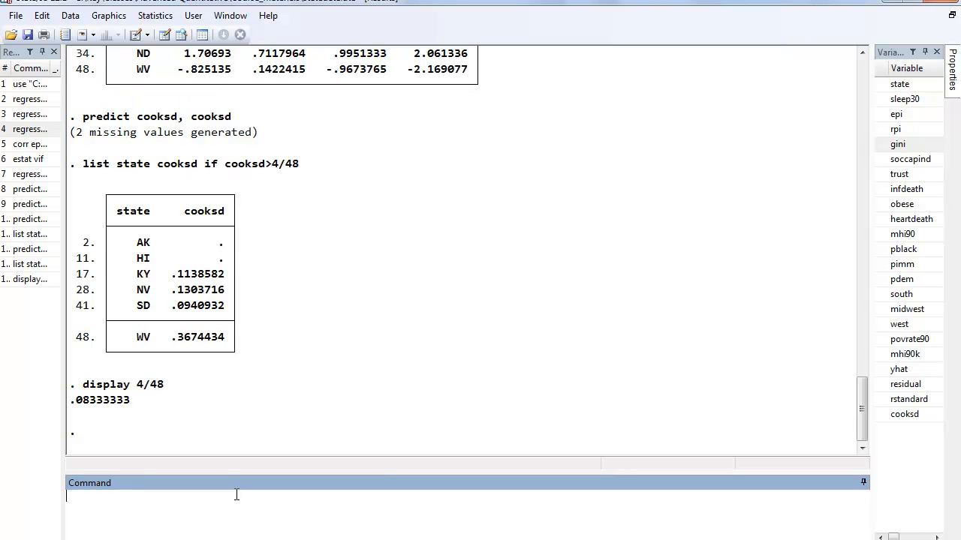
# - Compare the listed states' Cook's distances with the 4/48 cutoff and with their standardized residuals in the earlier list
pyautogui.click(75, 407)
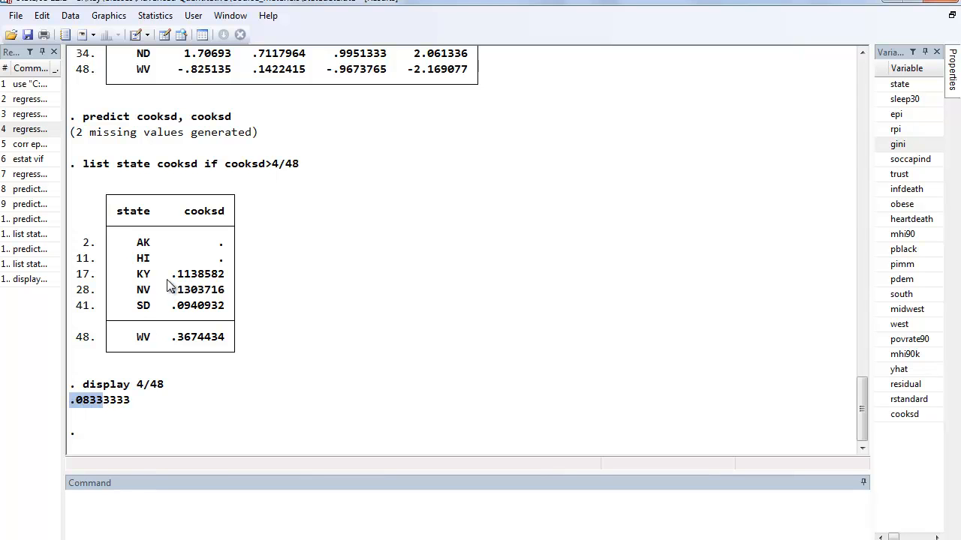
pyautogui.moveTo(172, 274); pyautogui.dragTo(195, 306)
pyautogui.moveTo(172, 337); pyautogui.dragTo(204, 339)
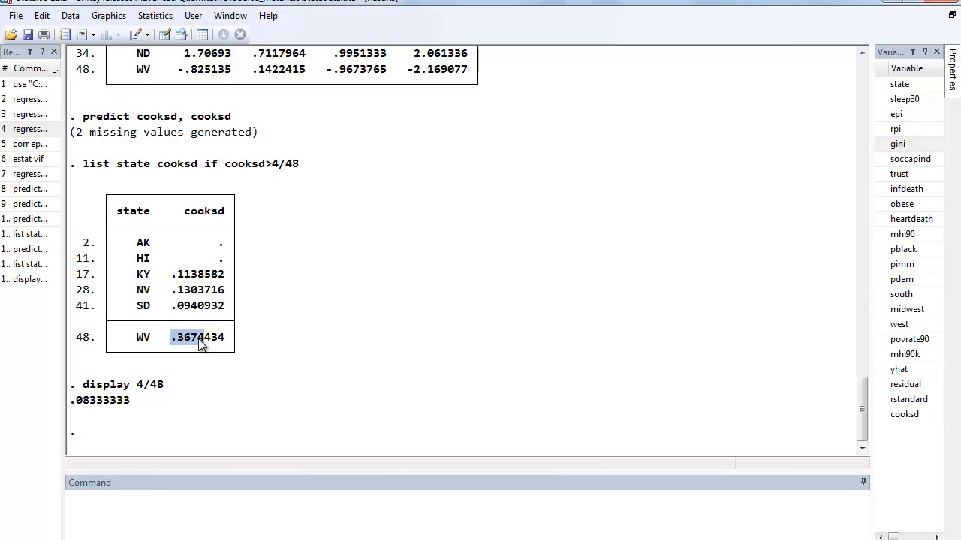
pyautogui.moveTo(859, 391); pyautogui.dragTo(861, 381)
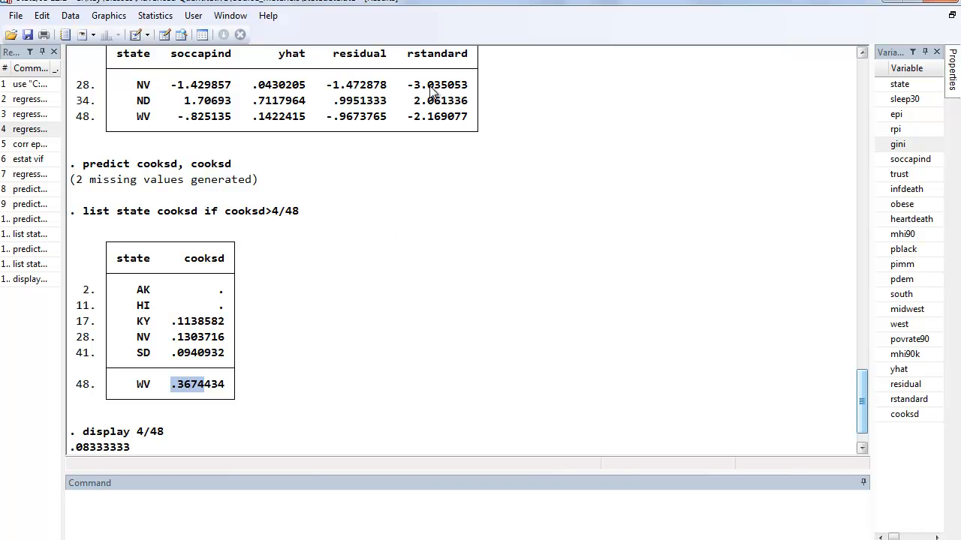
pyautogui.moveTo(414, 85); pyautogui.dragTo(449, 87)
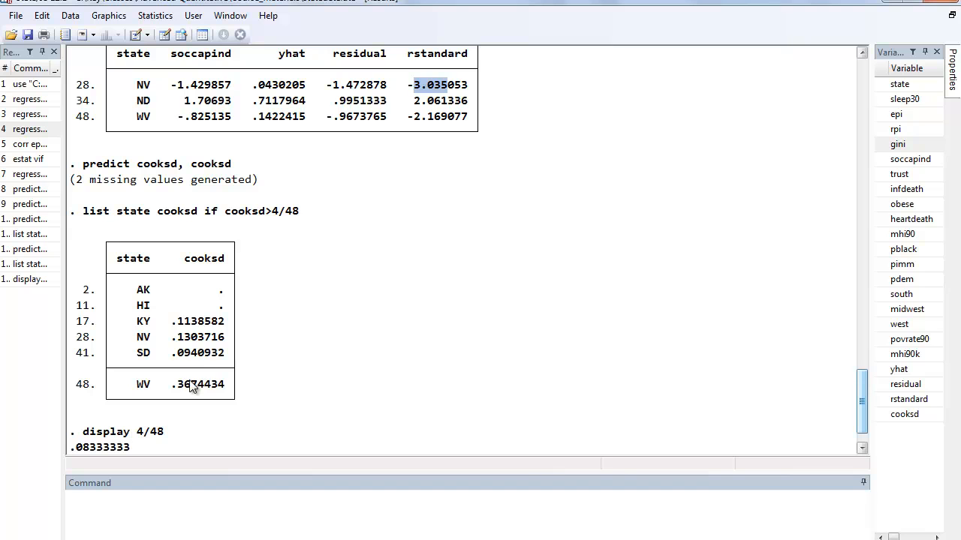
pyautogui.moveTo(178, 386); pyautogui.dragTo(211, 387)
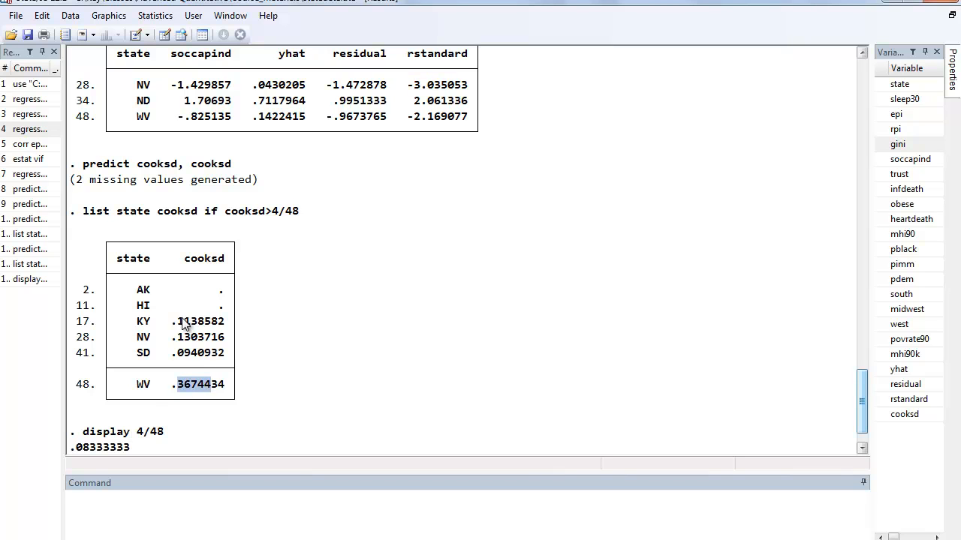
pyautogui.moveTo(172, 337); pyautogui.dragTo(211, 337)
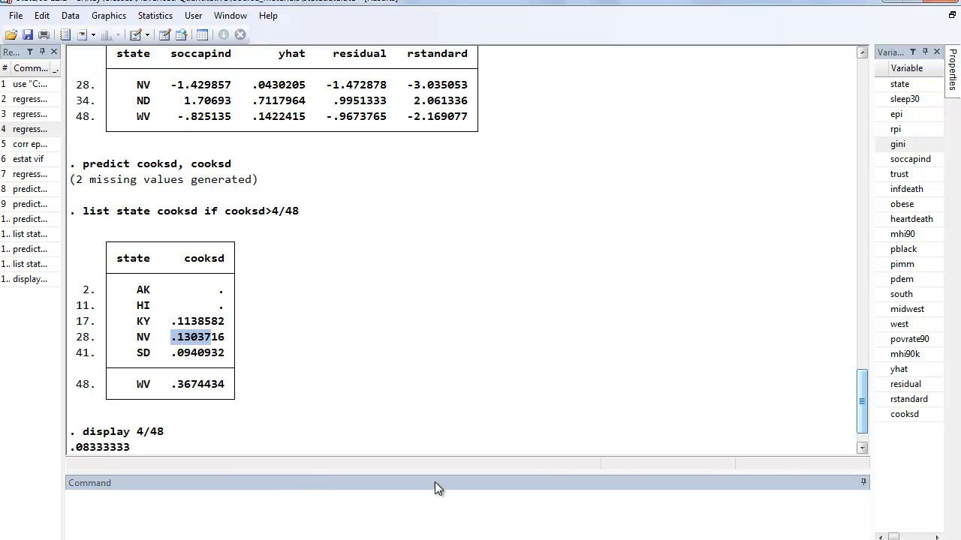
pyautogui.scroll(-1, 866, 395)
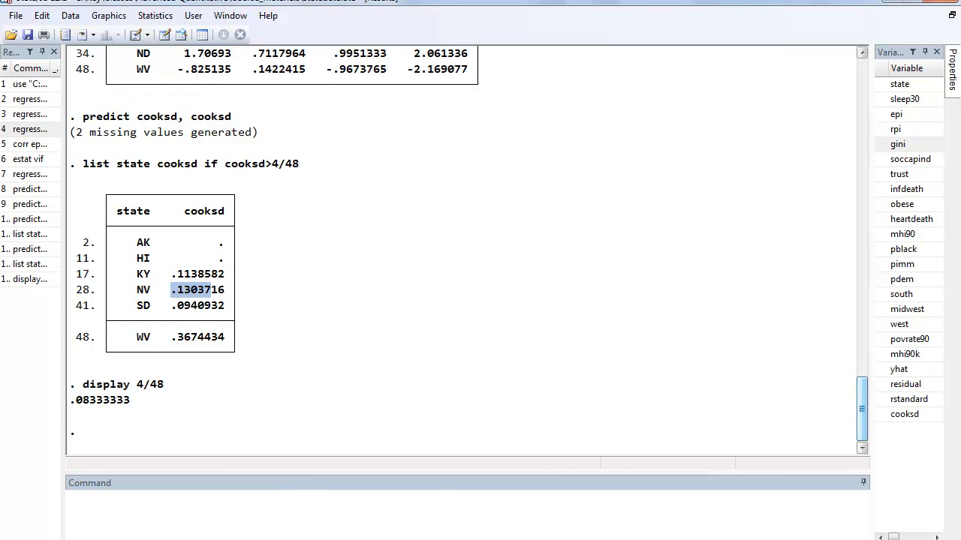
# - Generate a new variable named outlier equal to 0 for all observations
pyautogui.click(128, 502)
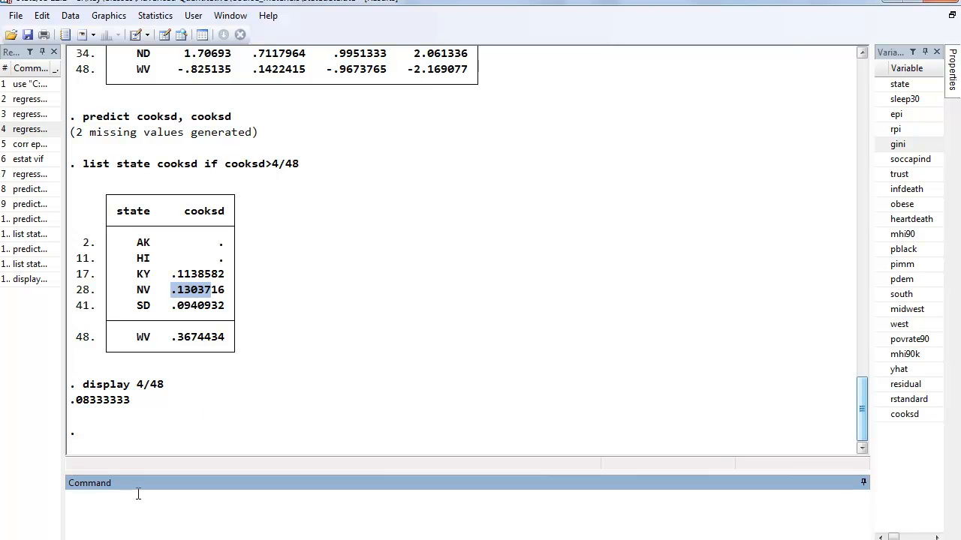
pyautogui.write('gen outlier=0')
pyautogui.press('Return')
# - Replace outlier with 1 for the observations where state is "WV" or "NV"
pyautogui.write('replace o')
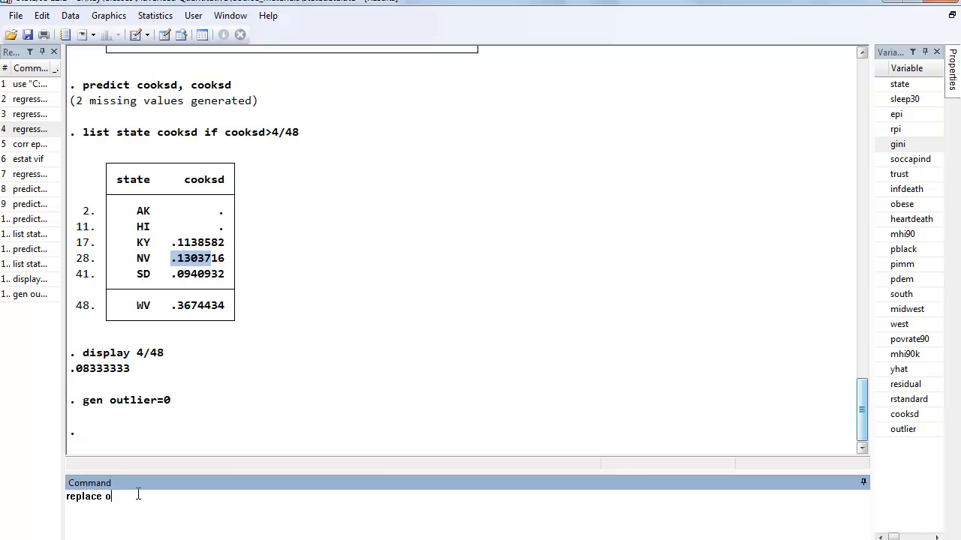
pyautogui.write('utlier=1 if state=="WV" | state=="NV')
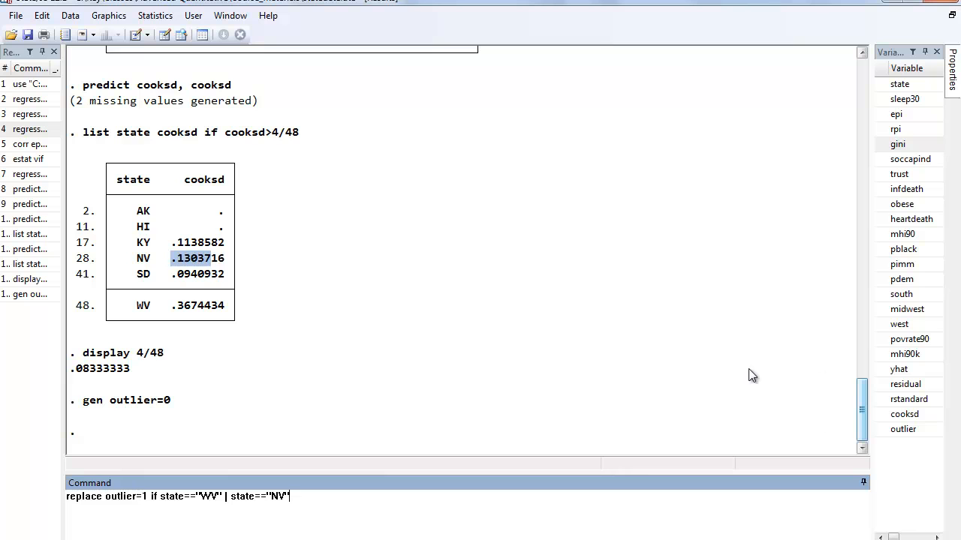
pyautogui.moveTo(861, 397); pyautogui.dragTo(864, 378)
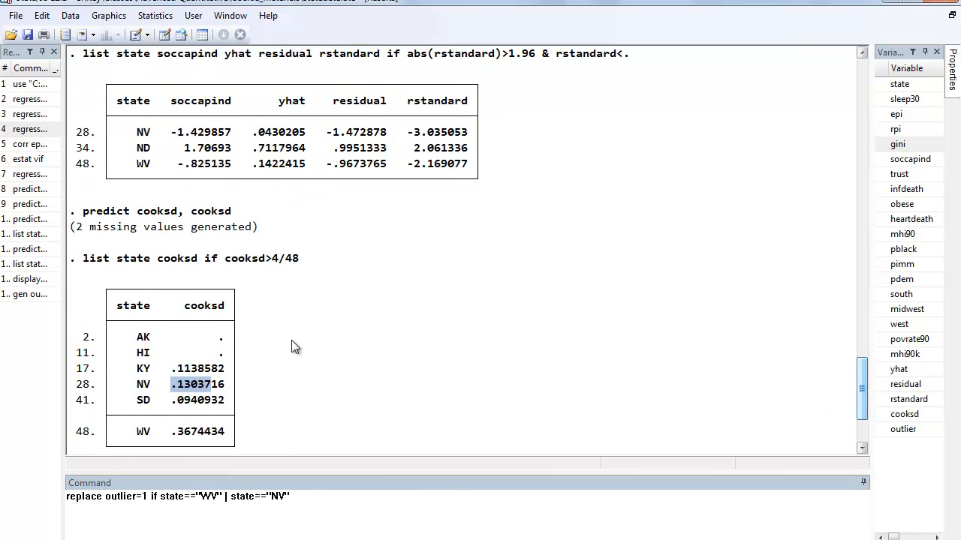
pyautogui.scroll(-3, 863, 412)
pyautogui.scroll(-1, 863, 408)
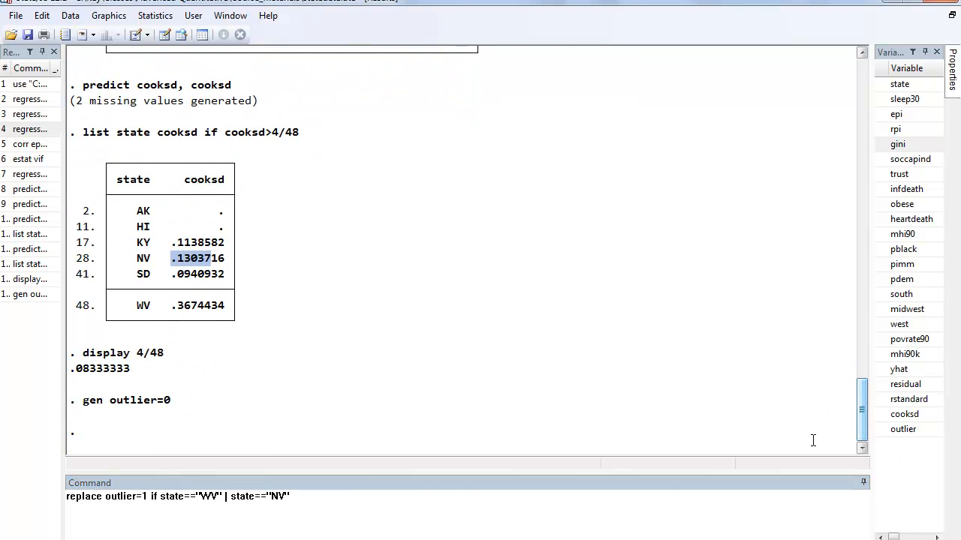
pyautogui.click(320, 497)
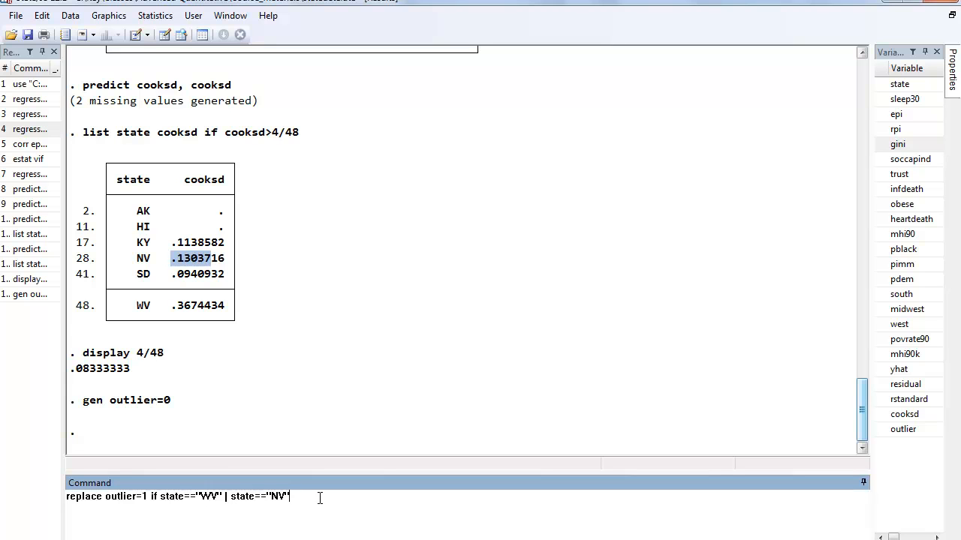
pyautogui.press('Return')
# - Tabulate the outlier variable to check how the observations are coded
pyautogui.write('ta')
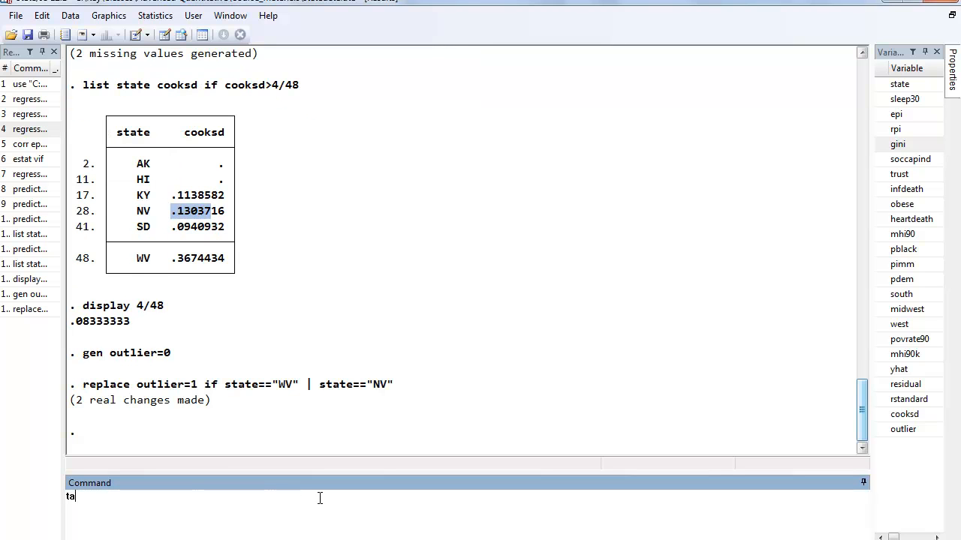
pyautogui.write('b outlier')
pyautogui.press('Return')
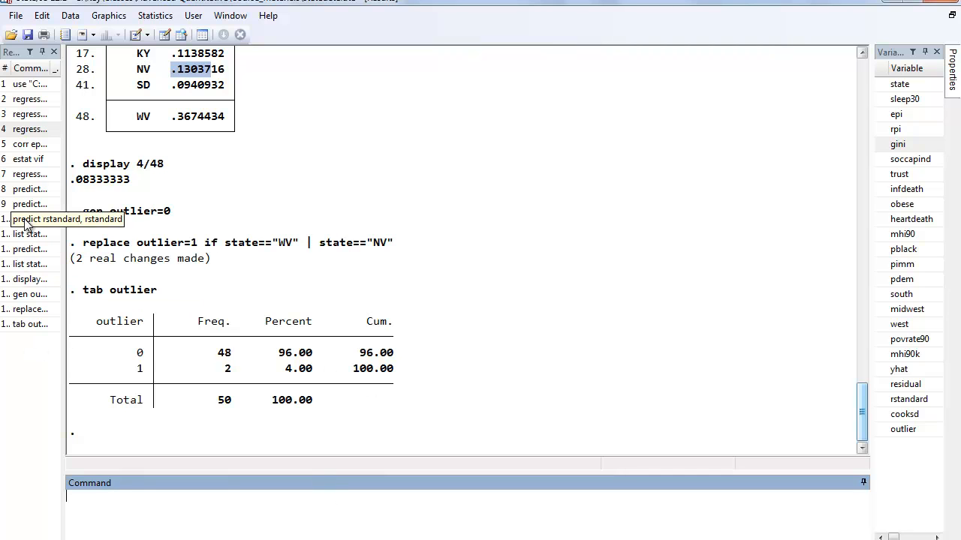
# - Rerun the regression of soccapind on epi and gini with all observations
pyautogui.click(30, 174)
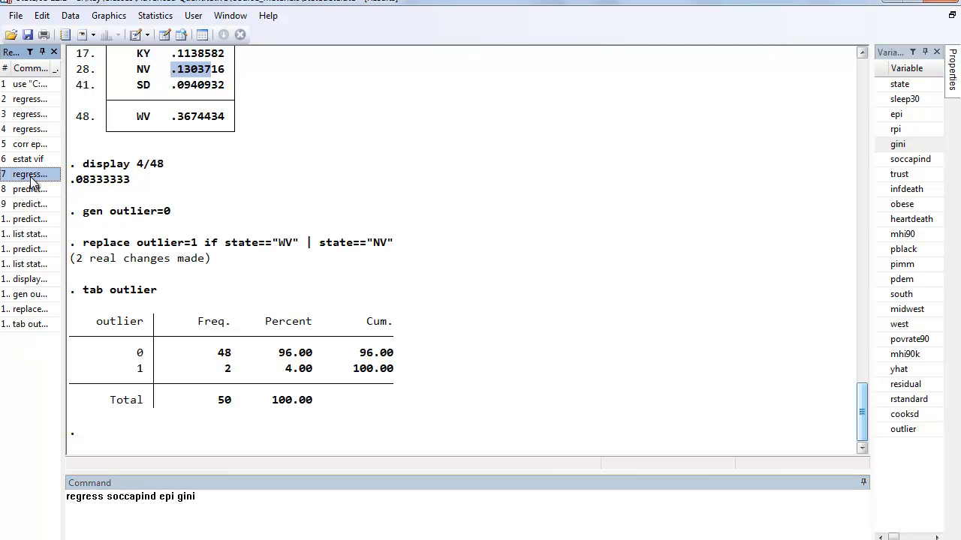
pyautogui.click(211, 492)
pyautogui.press('Return')
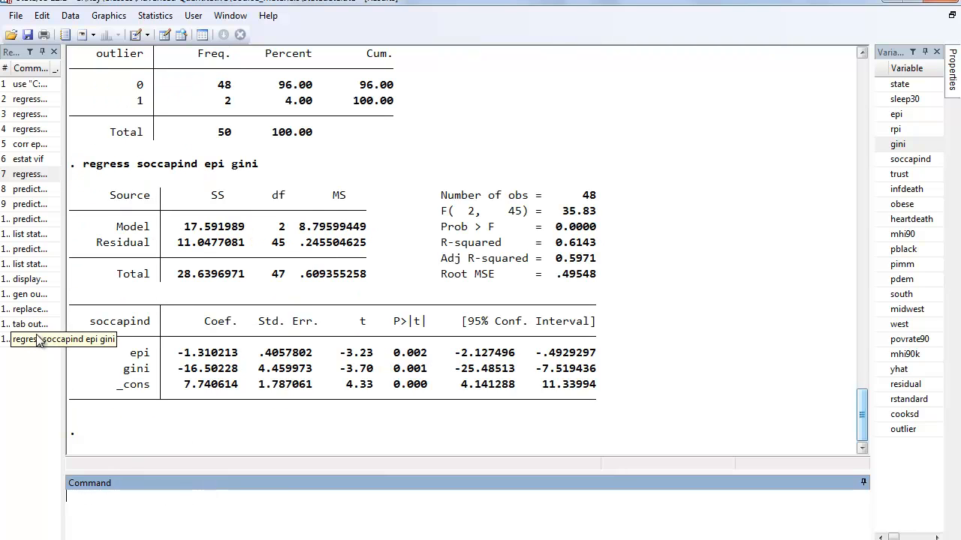
# - Run the regression of soccapind on epi and gini restricted to observations with outlier==0
pyautogui.click(30, 339)
pyautogui.click(213, 502)
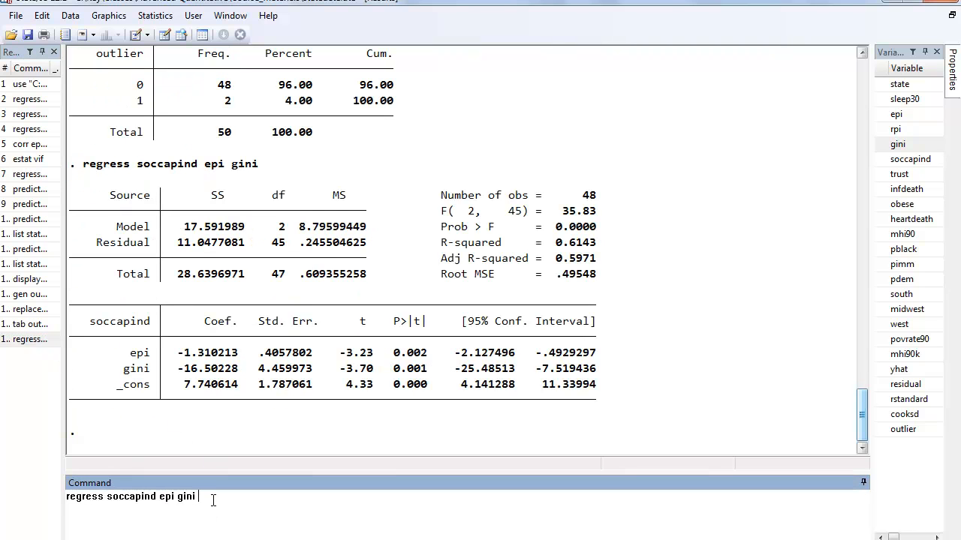
pyautogui.write('if outlier==0')
pyautogui.press('Return')
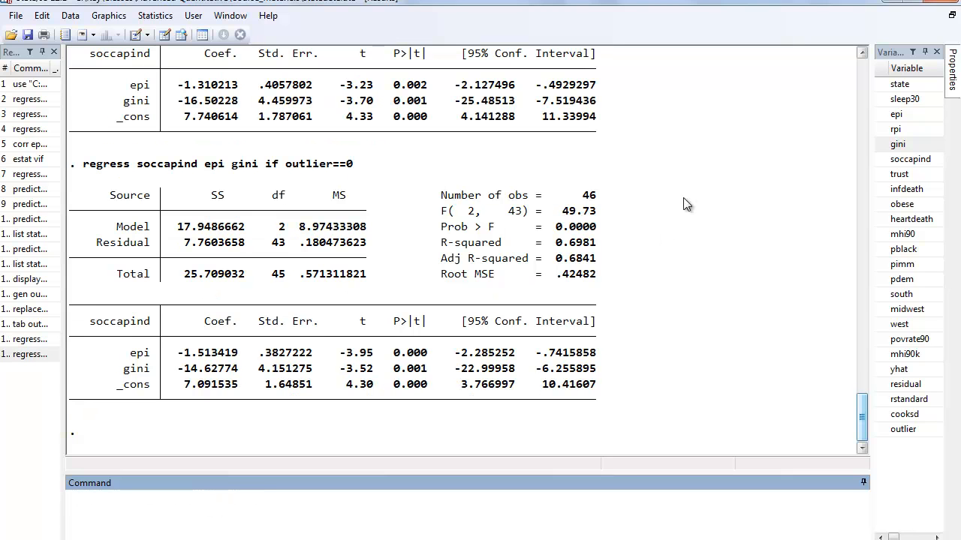
# - Compare the number of observations and R-squared between the full regression and the one excluding outliers
pyautogui.moveTo(578, 195); pyautogui.dragTo(606, 198)
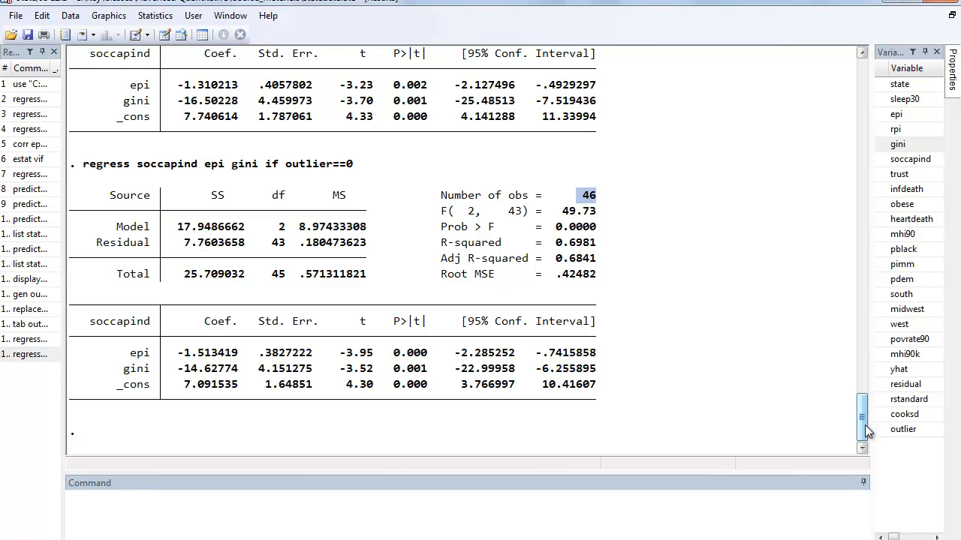
pyautogui.moveTo(867, 424); pyautogui.dragTo(866, 418)
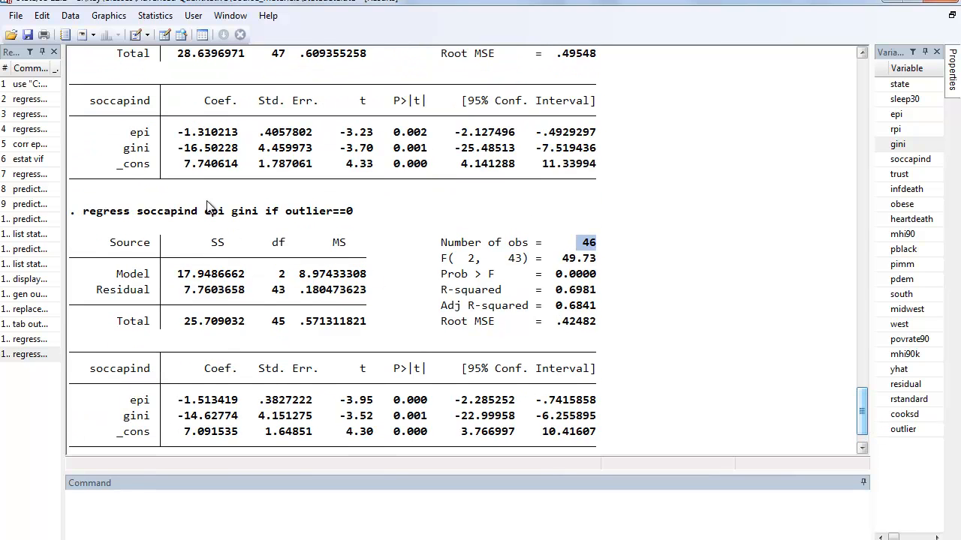
pyautogui.moveTo(865, 402); pyautogui.dragTo(864, 397)
pyautogui.moveTo(563, 69); pyautogui.dragTo(590, 69)
pyautogui.moveTo(866, 395); pyautogui.dragTo(864, 406)
pyautogui.moveTo(556, 242); pyautogui.dragTo(590, 246)
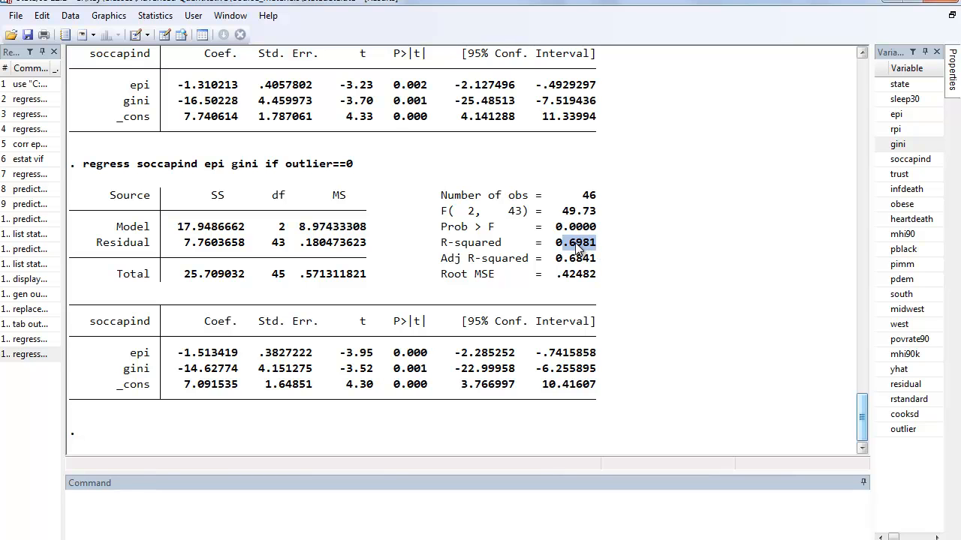
# - Compare the epi and gini coefficients and the p-values between the full regression and the one excluding outliers
pyautogui.moveTo(867, 409); pyautogui.dragTo(864, 406)
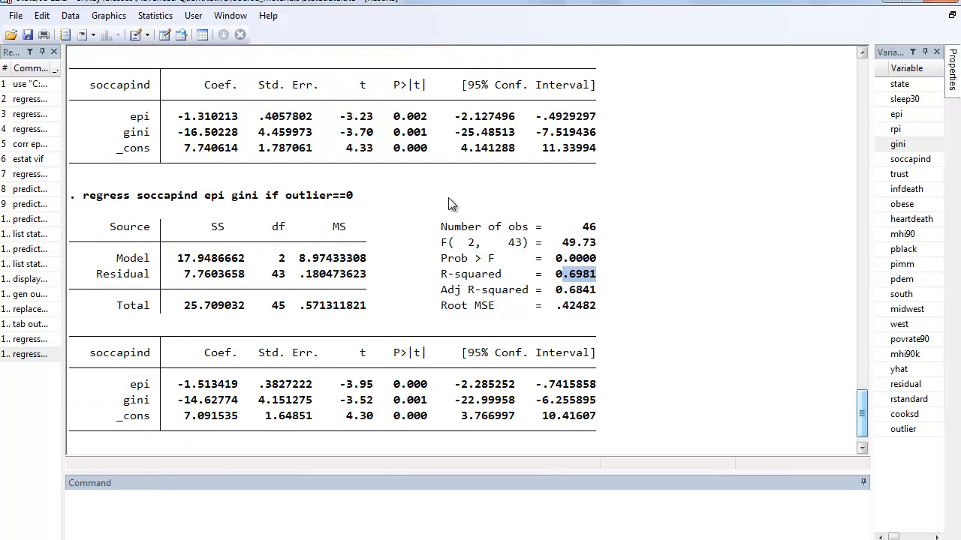
pyautogui.moveTo(180, 120); pyautogui.dragTo(230, 120)
pyautogui.moveTo(179, 381); pyautogui.dragTo(206, 384)
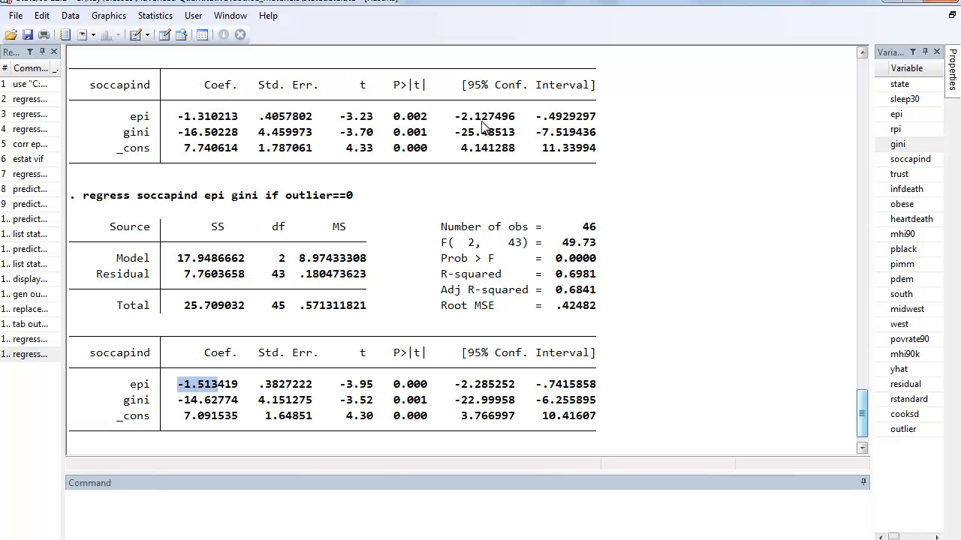
pyautogui.click(191, 406)
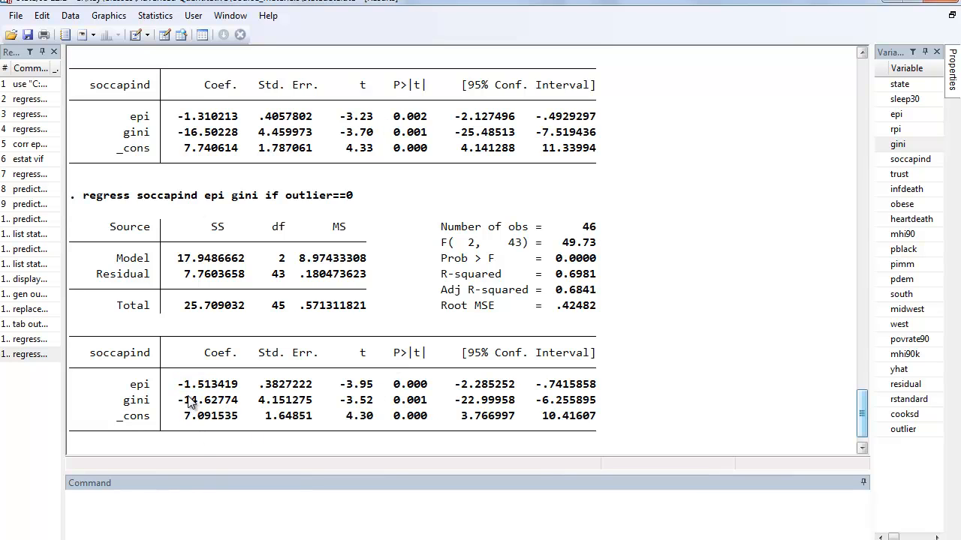
pyautogui.moveTo(179, 132); pyautogui.dragTo(210, 139)
pyautogui.click(188, 402)
pyautogui.moveTo(184, 400); pyautogui.dragTo(224, 401)
pyautogui.doubleClick(410, 400)
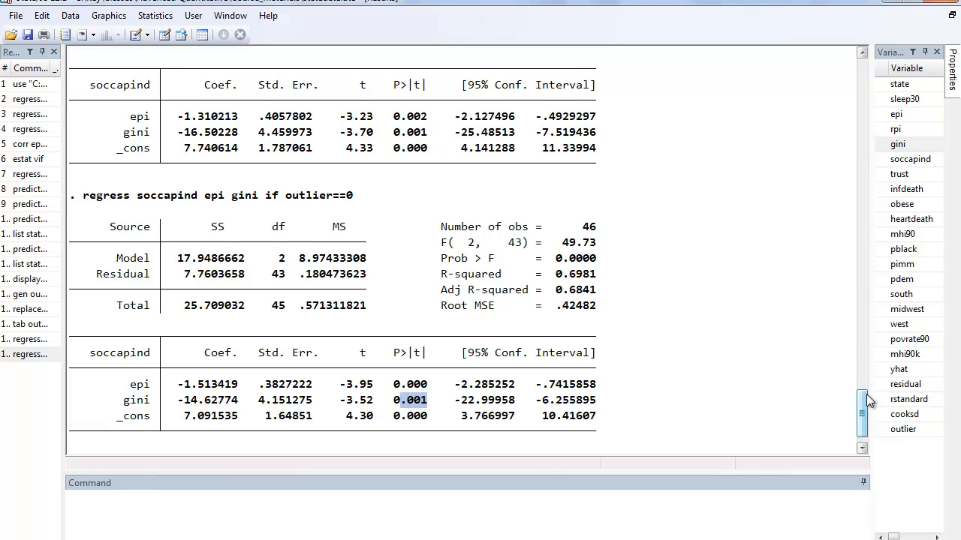
pyautogui.moveTo(864, 397); pyautogui.dragTo(864, 407)
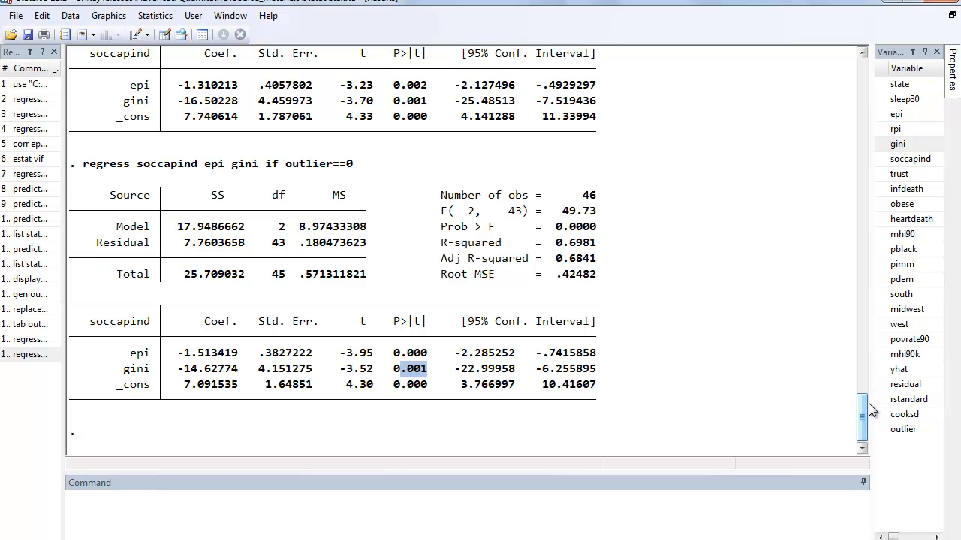
pyautogui.scroll(3, 862, 406)
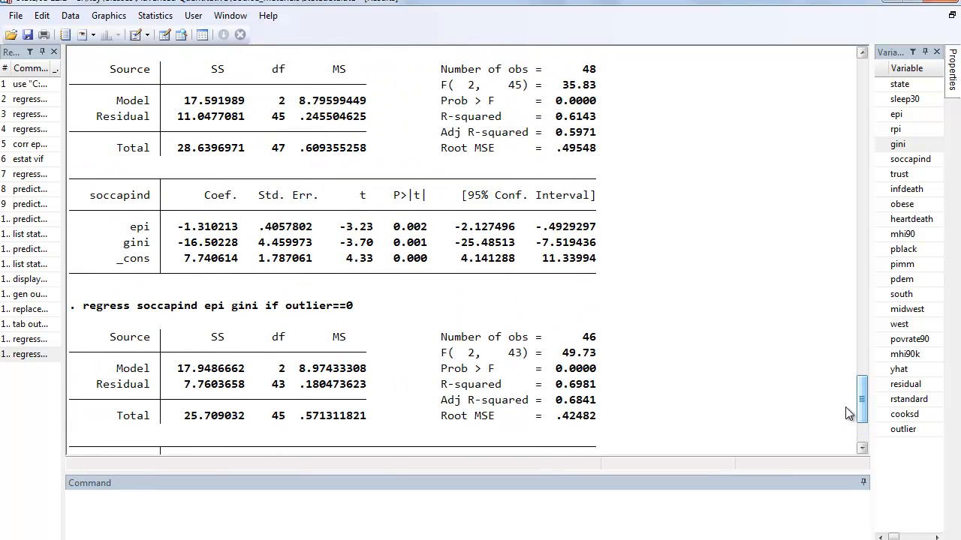
# - Rerun the regression of soccapind on epi and gini without the outlier==0 condition
pyautogui.moveTo(863, 405); pyautogui.dragTo(863, 424)
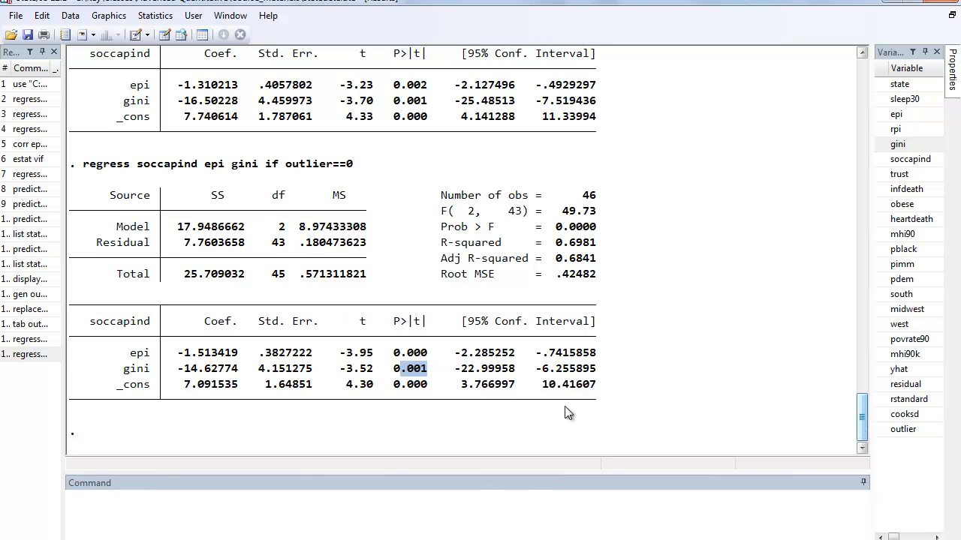
pyautogui.click(23, 354)
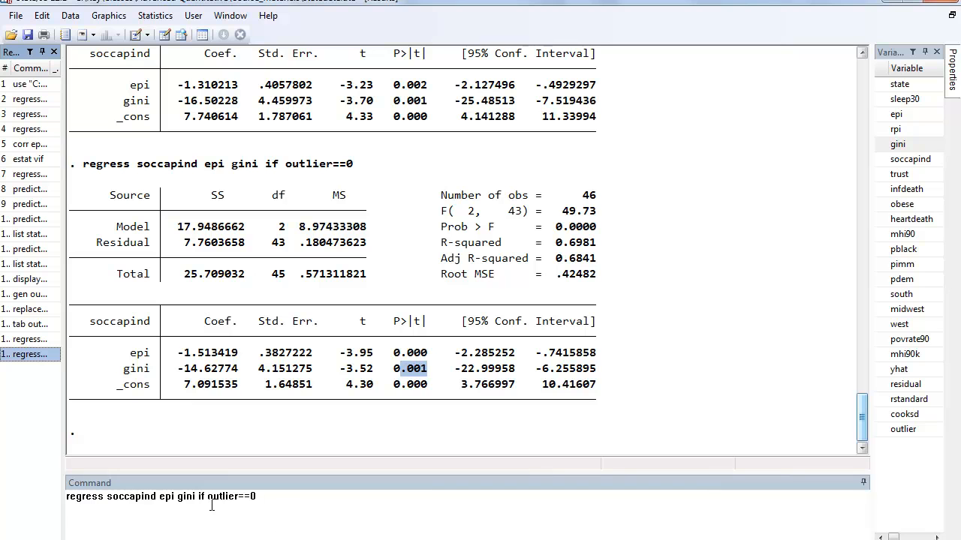
pyautogui.moveTo(200, 496); pyautogui.dragTo(317, 505)
pyautogui.press('BackSpace')
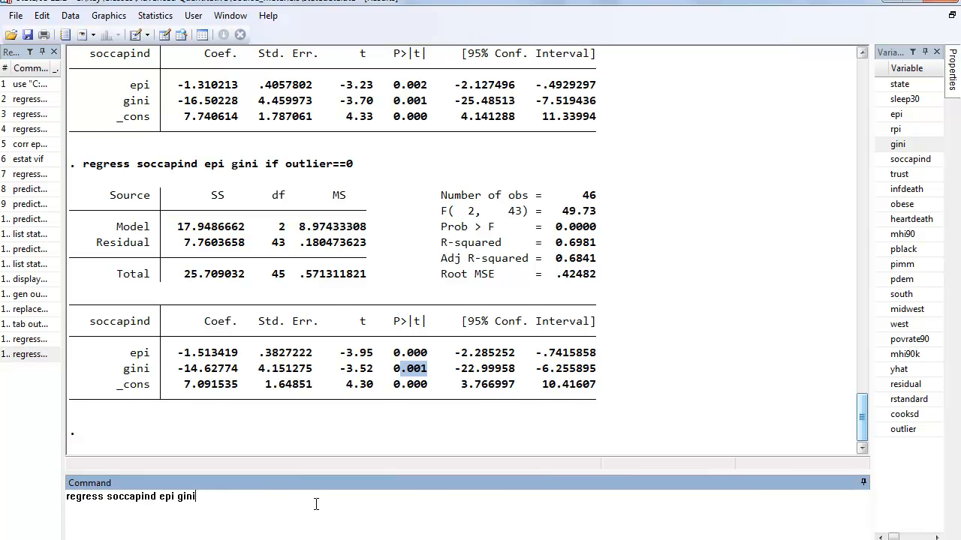
pyautogui.press('Return')
# - Run the regression of soccapind on epi and gini with outlier added as a third predictor
pyautogui.click(23, 369)
pyautogui.click(213, 496)
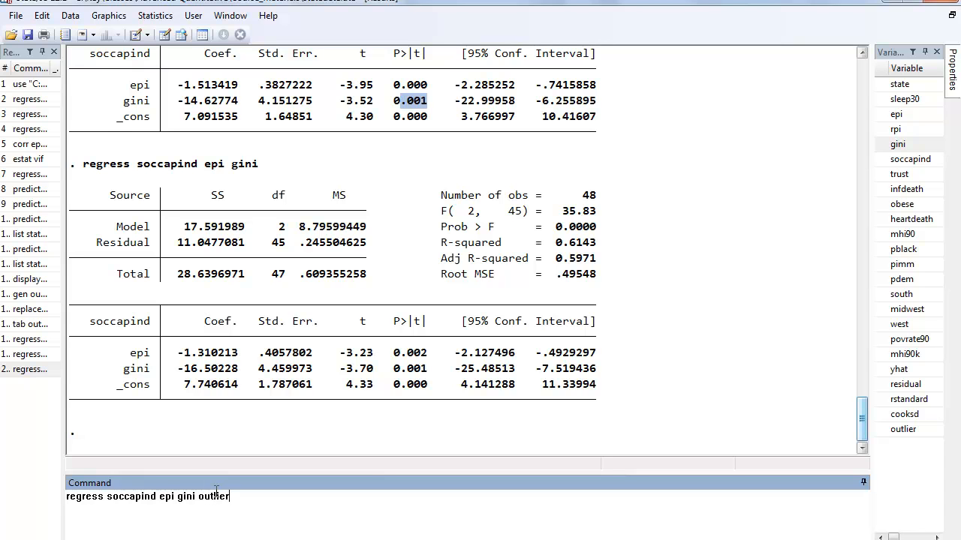
pyautogui.press('Return')
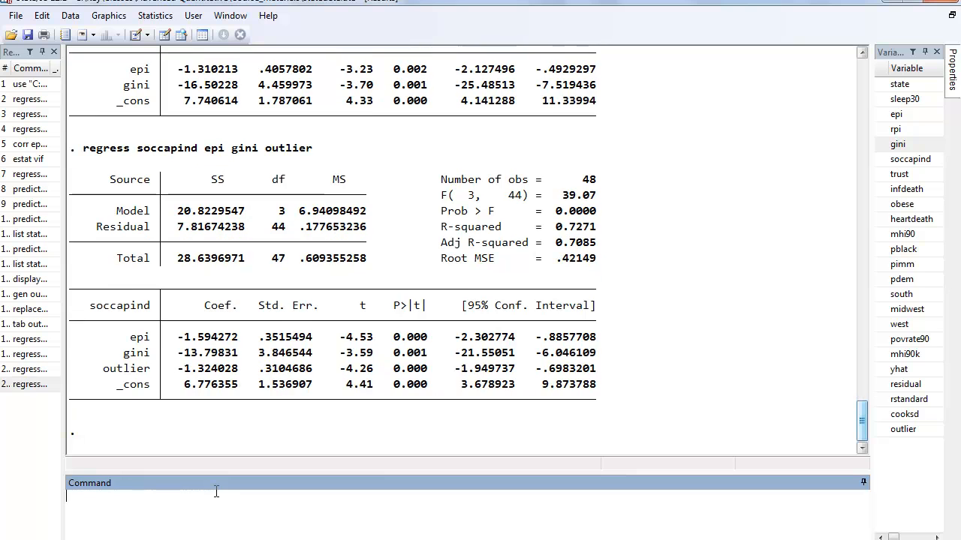
# - Check the number of observations and the outlier variable's row in the regression with the outlier predictor
pyautogui.doubleClick(590, 184)
pyautogui.click(105, 374)
pyautogui.moveTo(105, 374); pyautogui.dragTo(606, 377)
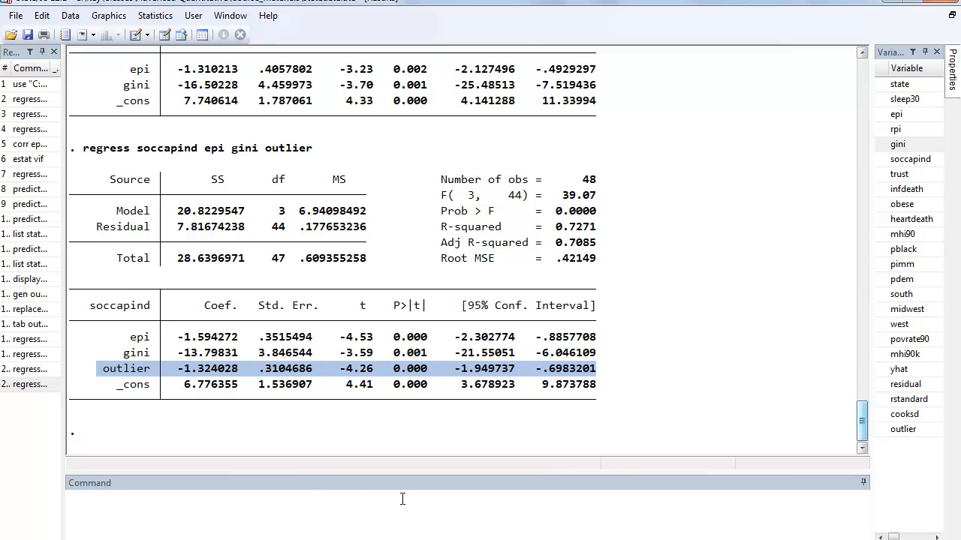
# - Compare the epi and gini coefficients between the regressions with and without the outlier predictor, and check the new R-squared
pyautogui.click(212, 342)
pyautogui.moveTo(185, 340); pyautogui.dragTo(212, 351)
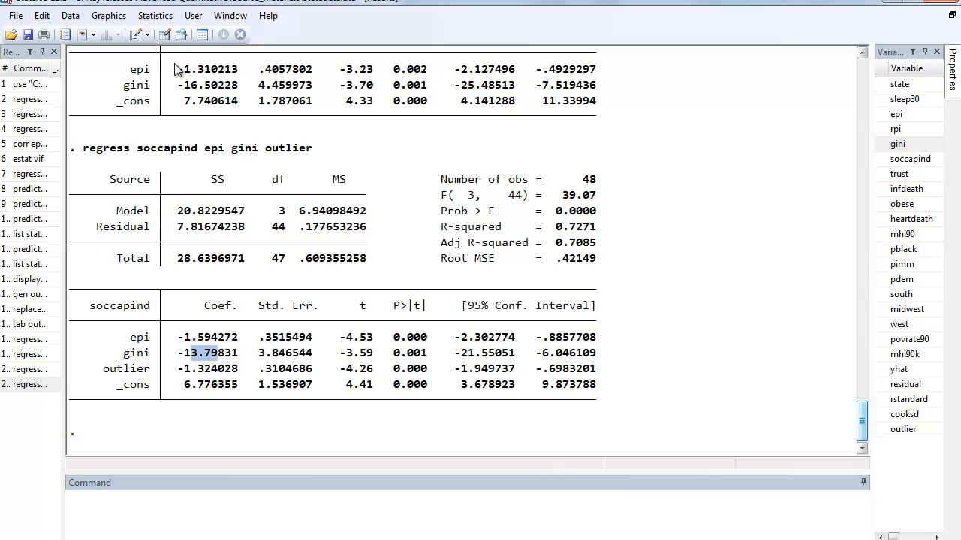
pyautogui.moveTo(182, 68); pyautogui.dragTo(213, 85)
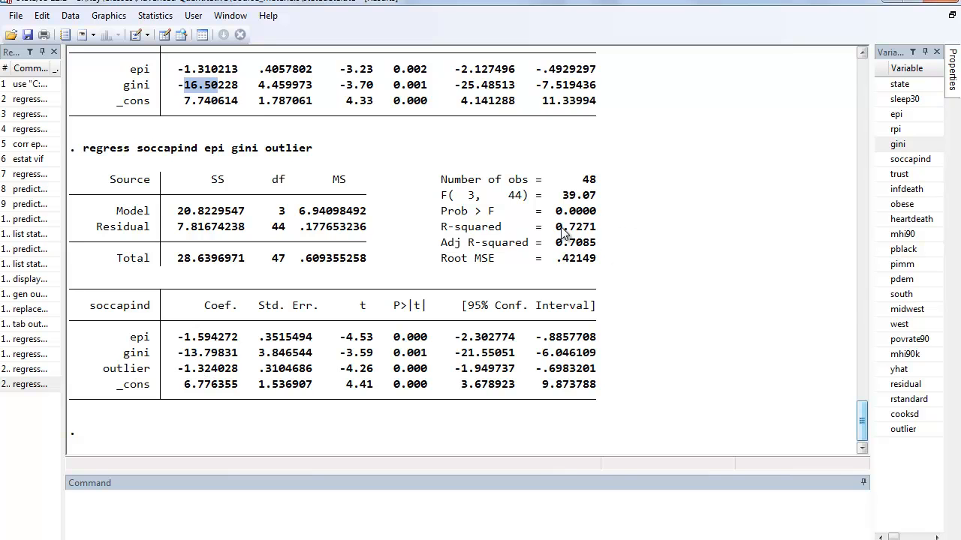
pyautogui.moveTo(556, 227); pyautogui.dragTo(597, 227)
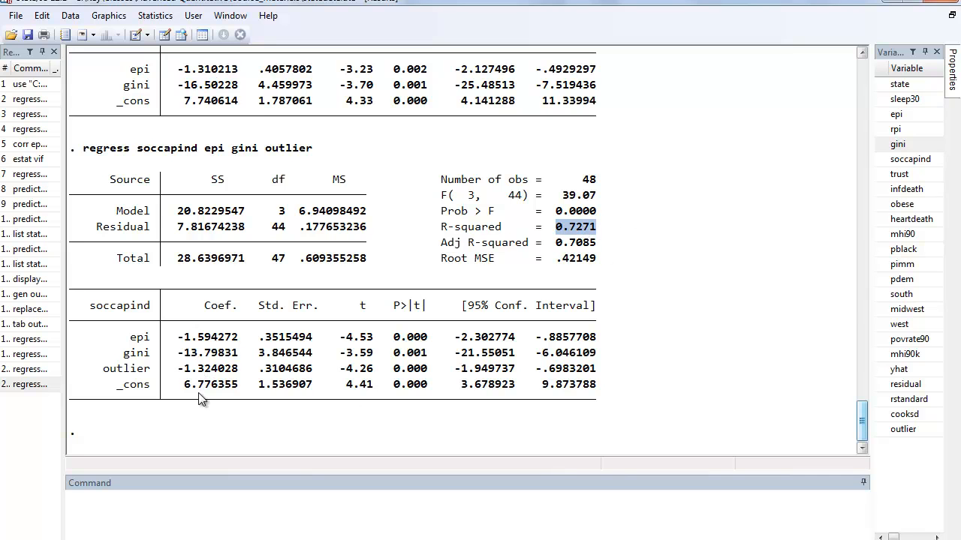
# - Examine the outlier, epi and gini rows of the three-predictor regression, including the gini coefficient and the outlier p-value
pyautogui.moveTo(181, 369); pyautogui.dragTo(597, 380)
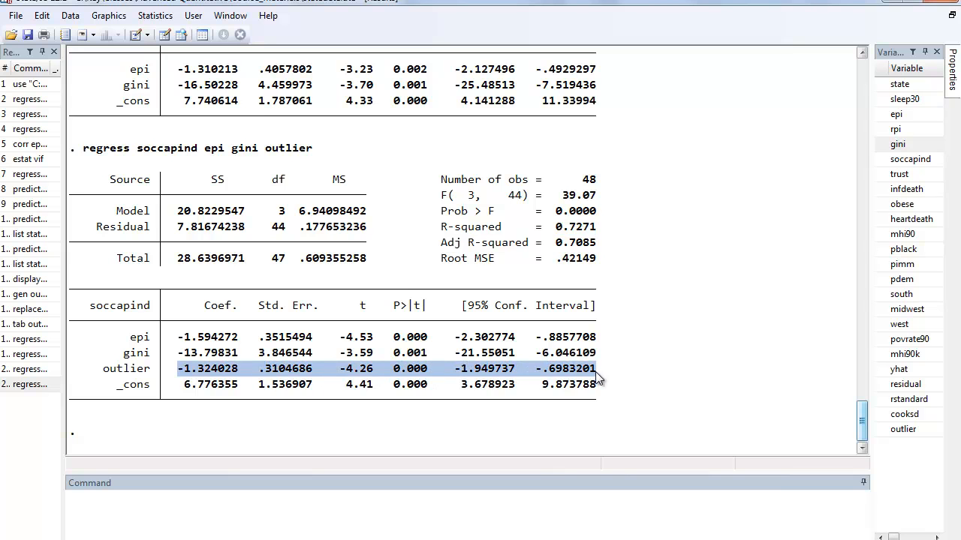
pyautogui.moveTo(104, 369); pyautogui.dragTo(599, 371)
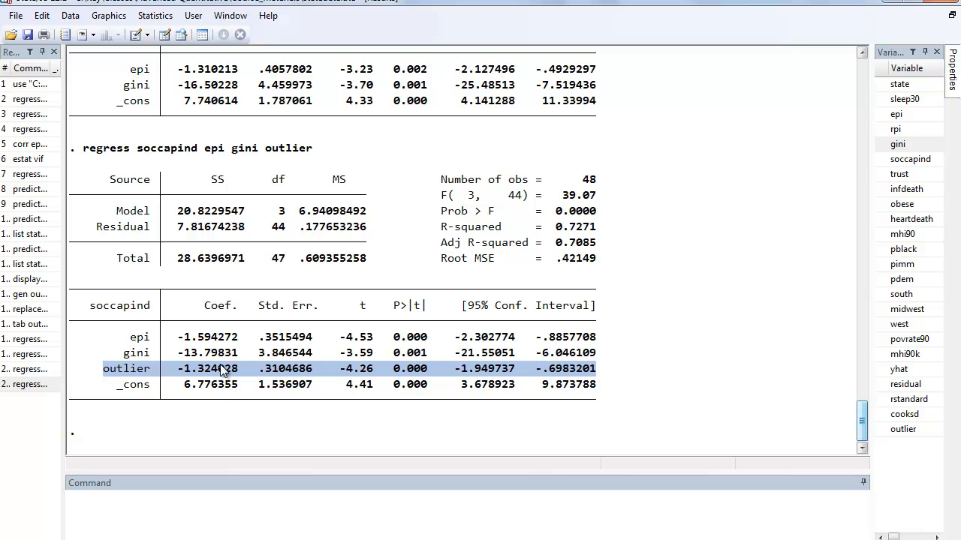
pyautogui.click(139, 375)
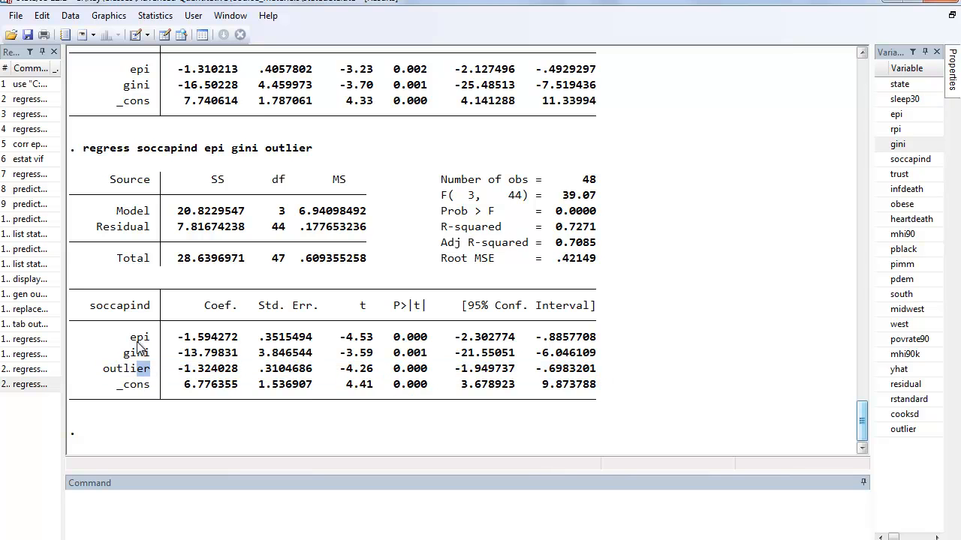
pyautogui.moveTo(130, 337); pyautogui.dragTo(591, 364)
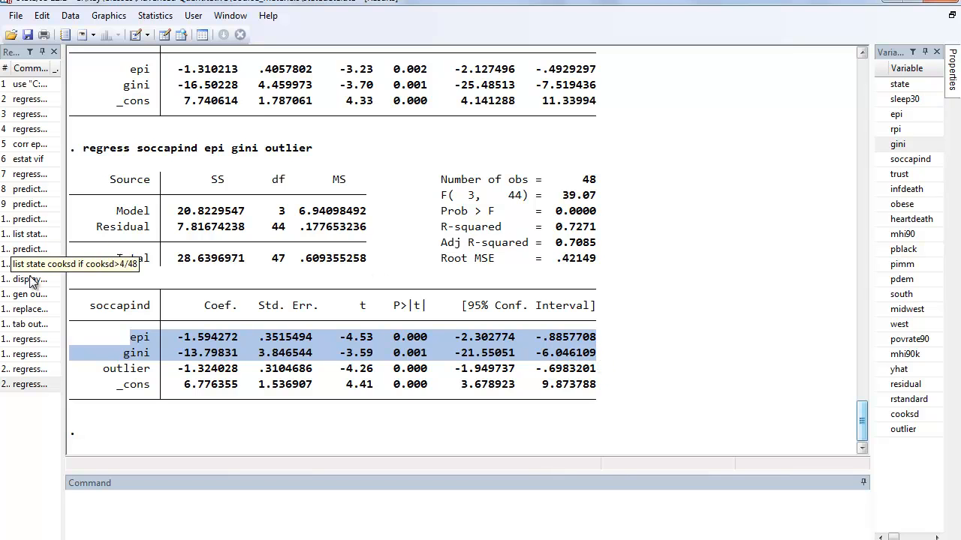
pyautogui.moveTo(181, 348); pyautogui.dragTo(243, 347)
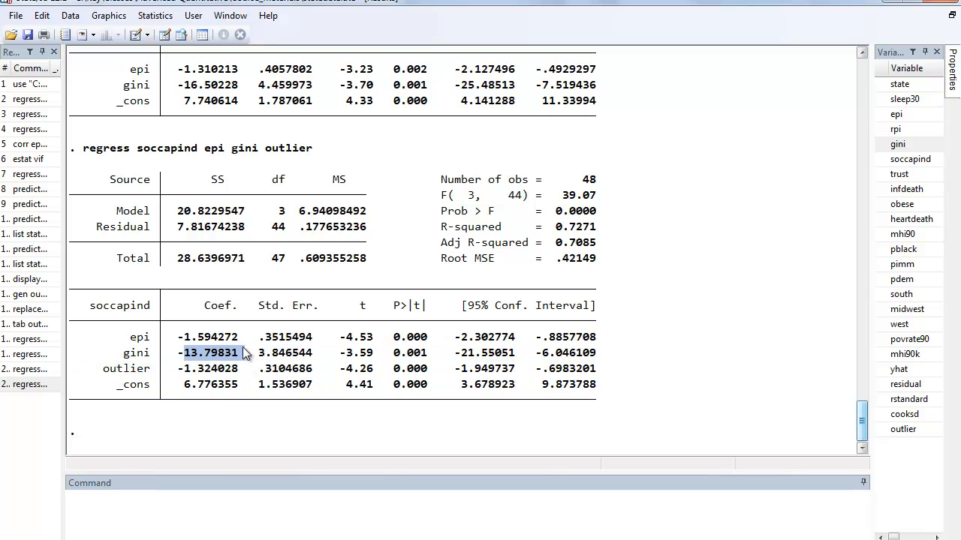
pyautogui.click(223, 384)
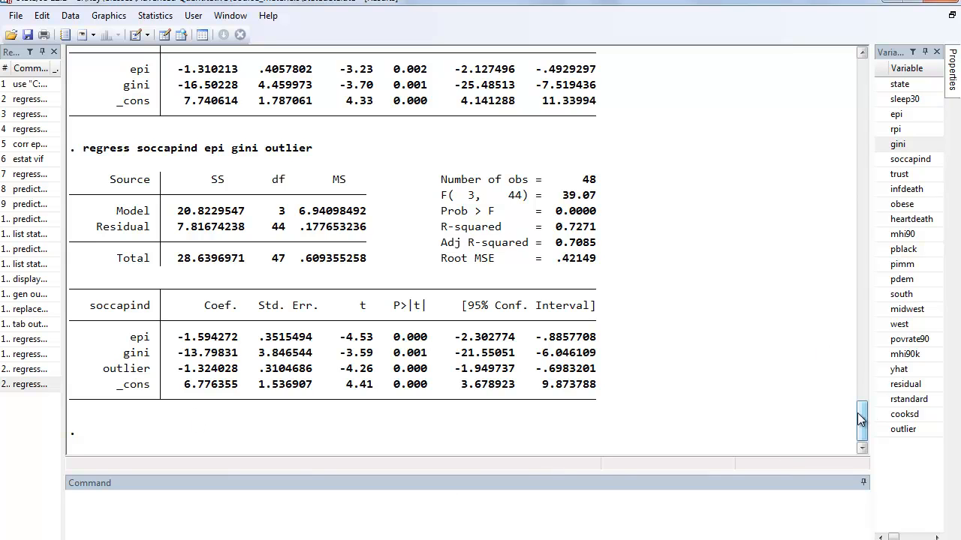
pyautogui.moveTo(857, 414)
pyautogui.mouseDown()
pyautogui.moveTo(860, 355)
pyautogui.moveTo(854, 432)
pyautogui.mouseUp()
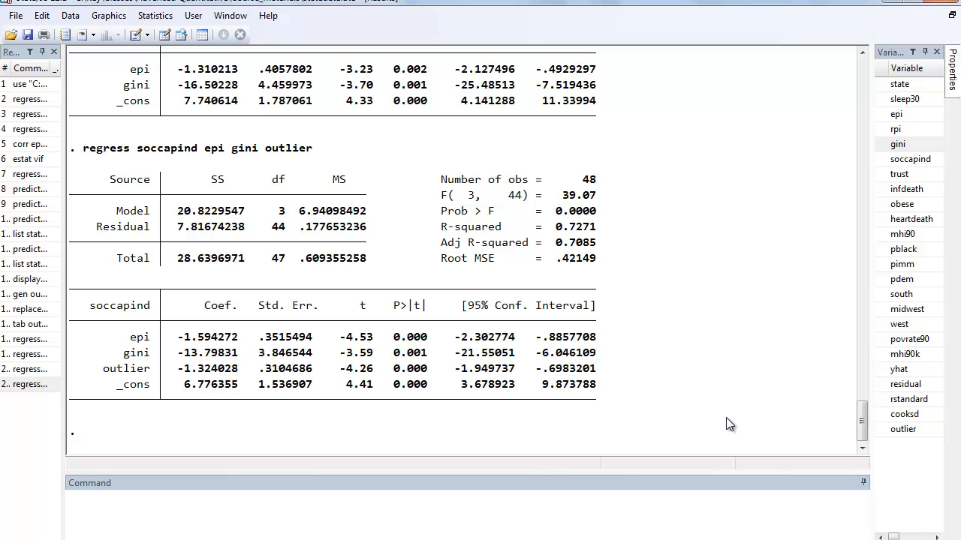
pyautogui.moveTo(104, 371); pyautogui.dragTo(420, 379)
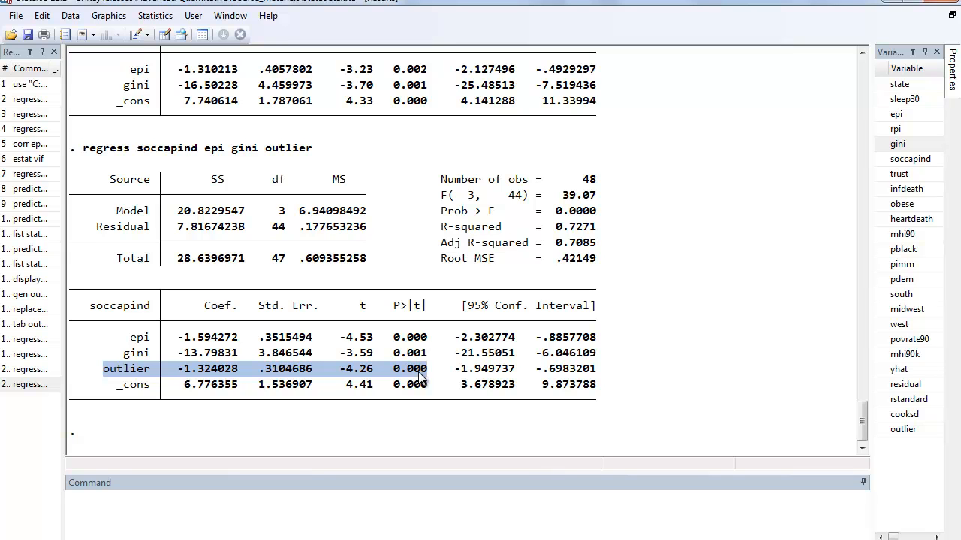
pyautogui.click(282, 380)
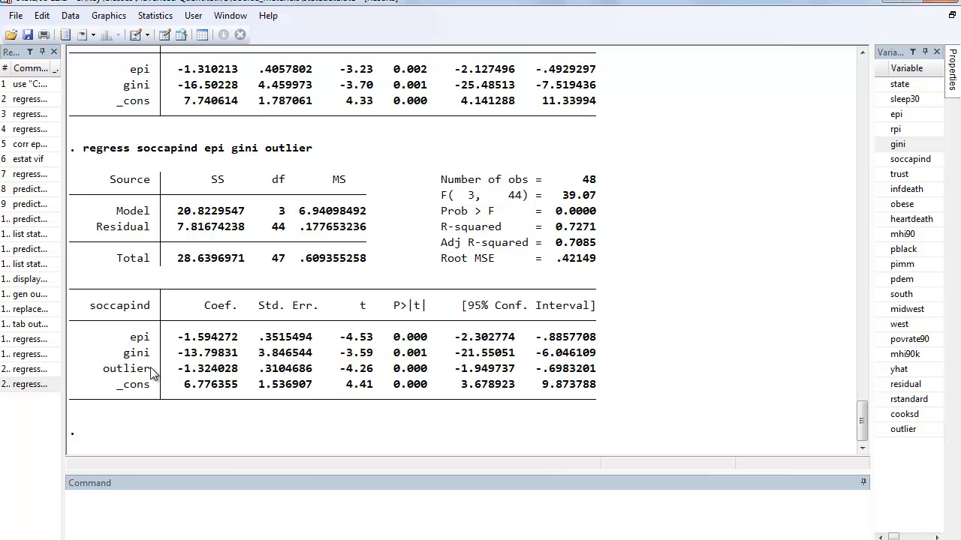
pyautogui.click(203, 496)
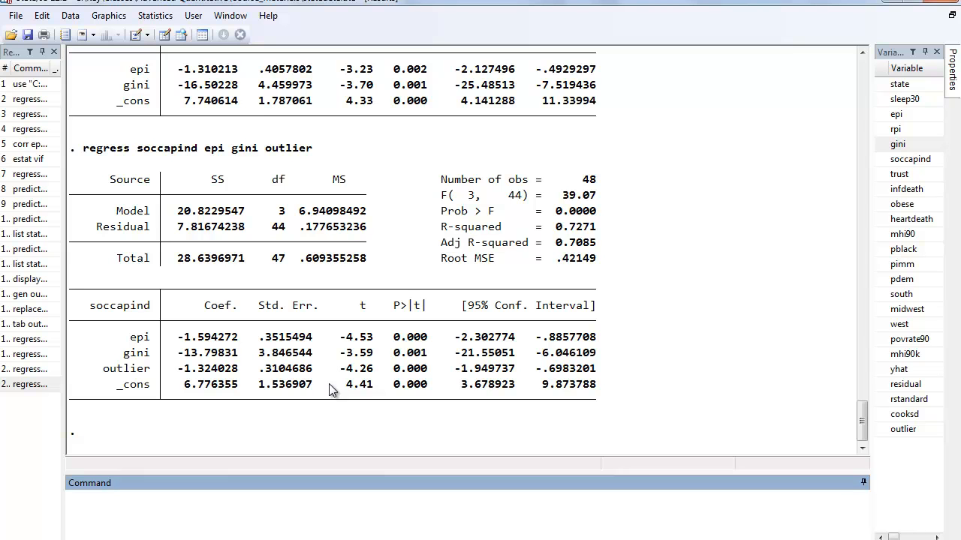
pyautogui.click(799, 539)
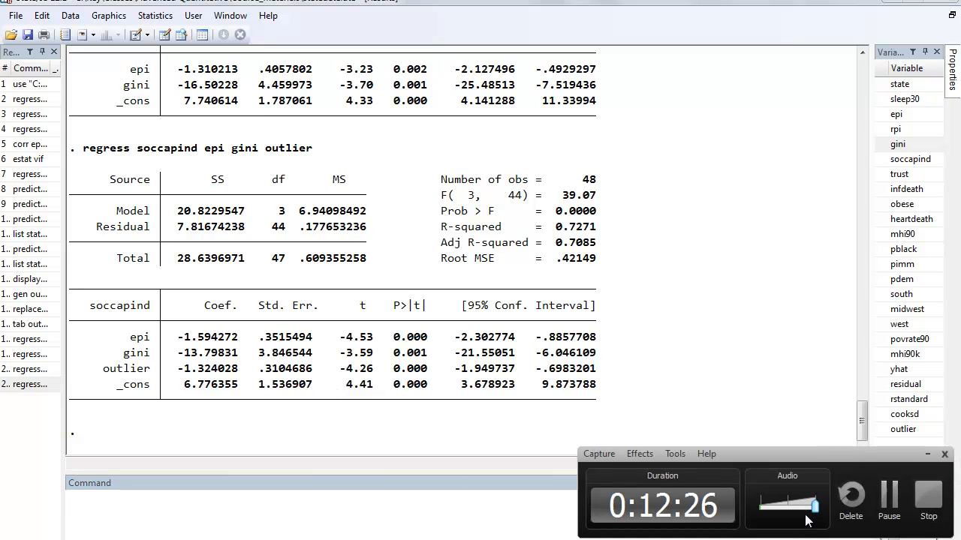